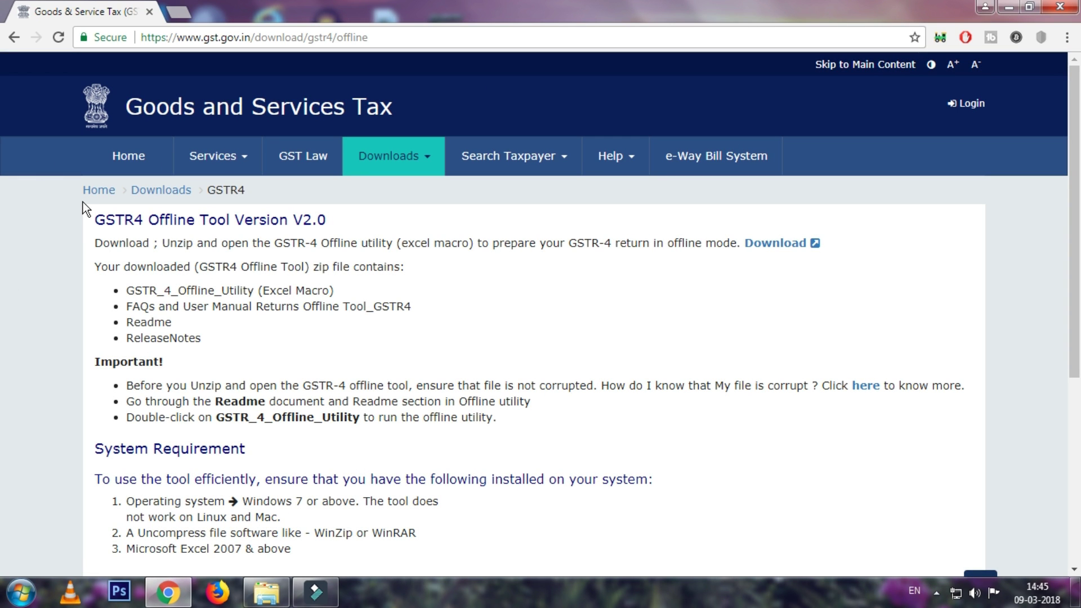
Step: Download the GSTR4 Offline Tool Version V2.0 utility from the GST portal and confirm the download
drag(94, 219, 350, 230)
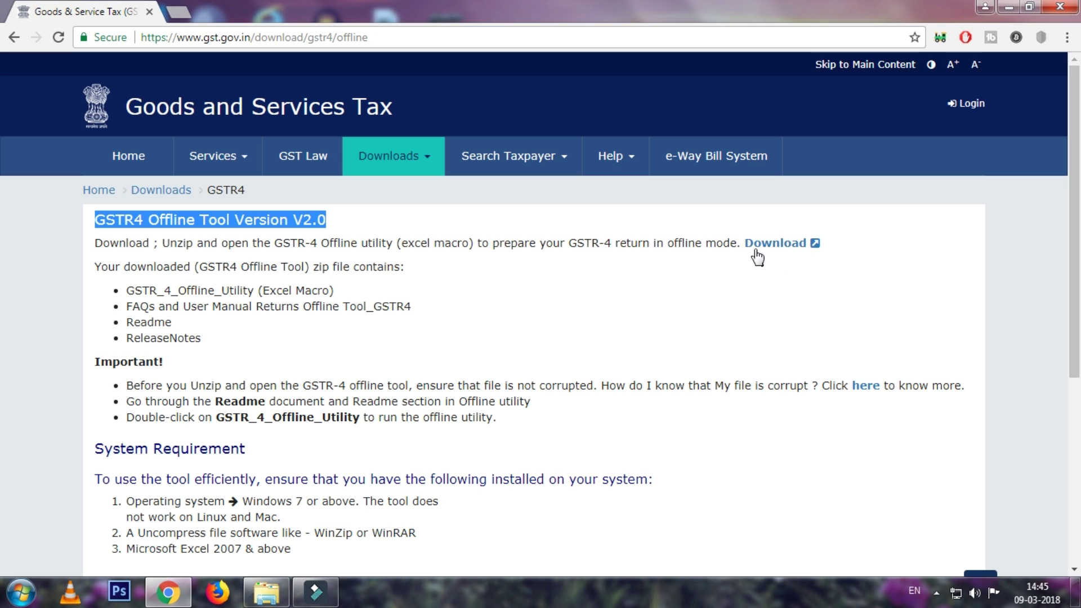
click(779, 244)
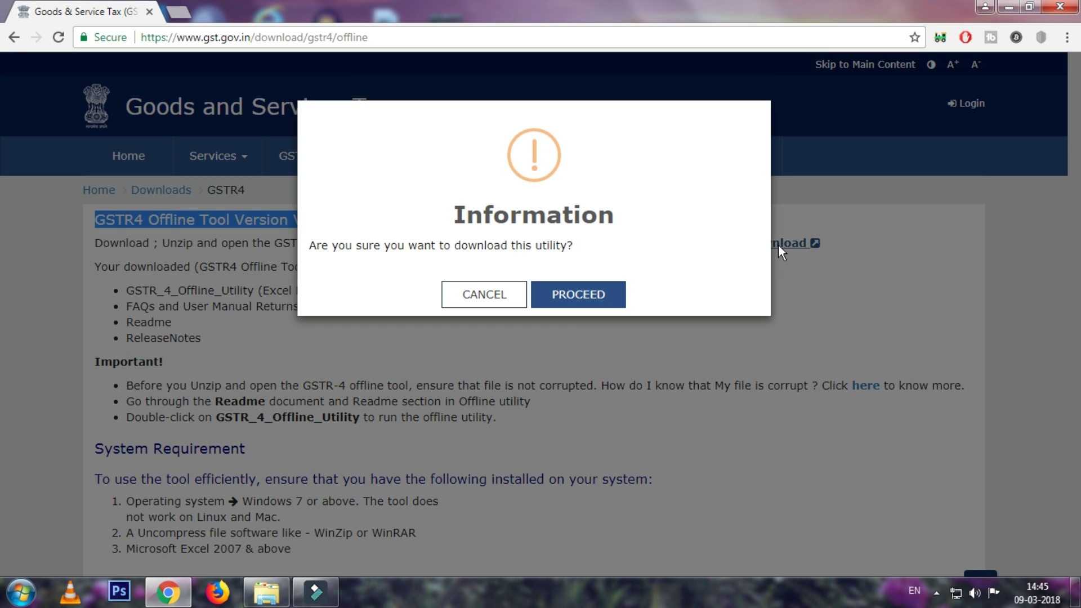
click(599, 294)
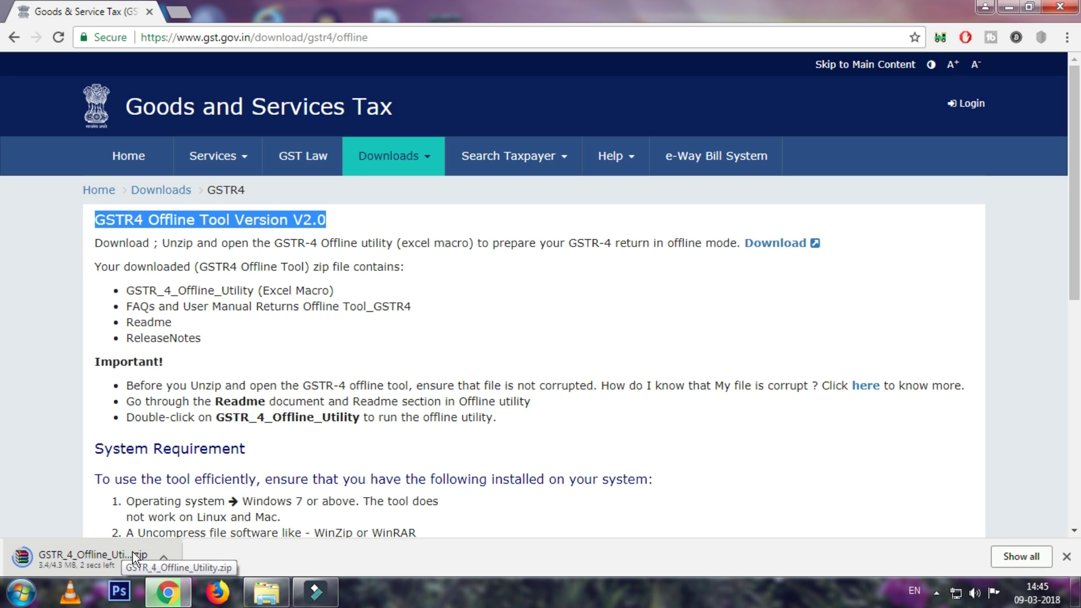
scroll(167, 548, down, 1)
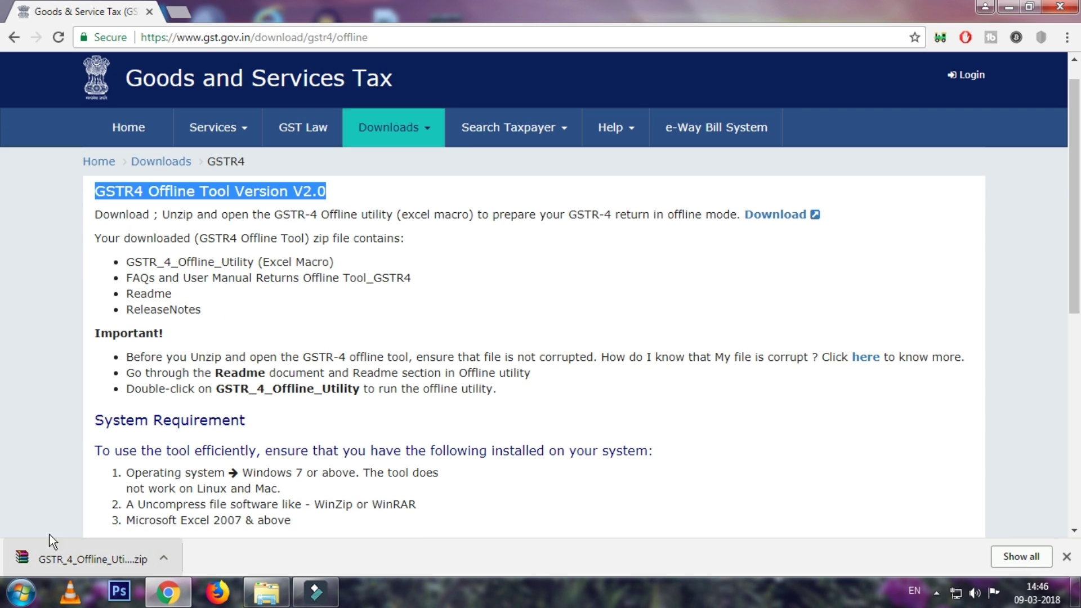
Step: Open the downloaded GSTR_4_Offline_Utility.zip, dismiss the licence reminder and open the Excel utility workbook inside it
click(166, 558)
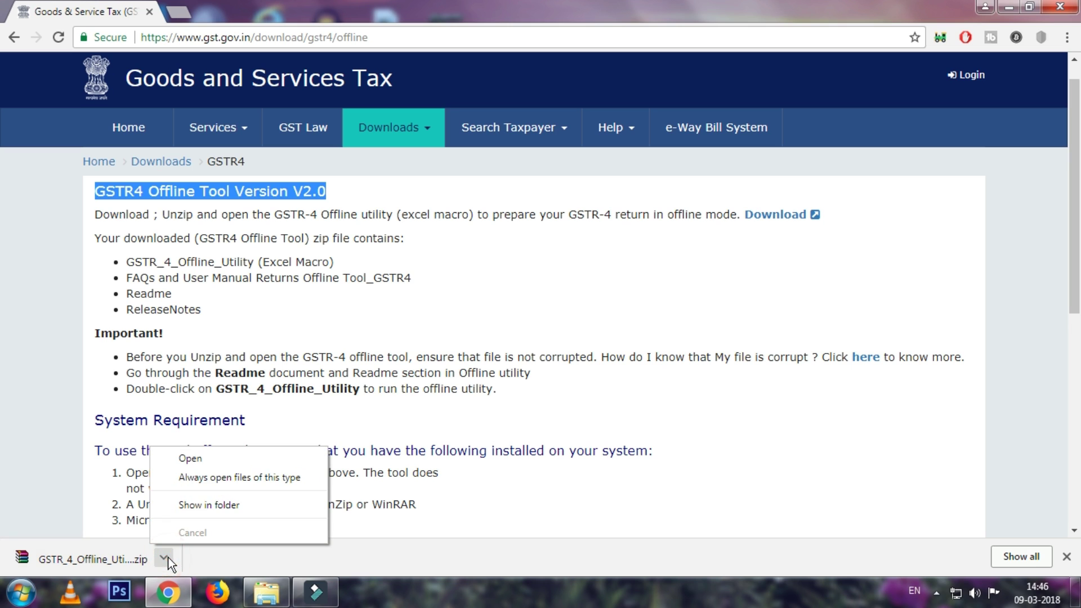
click(191, 459)
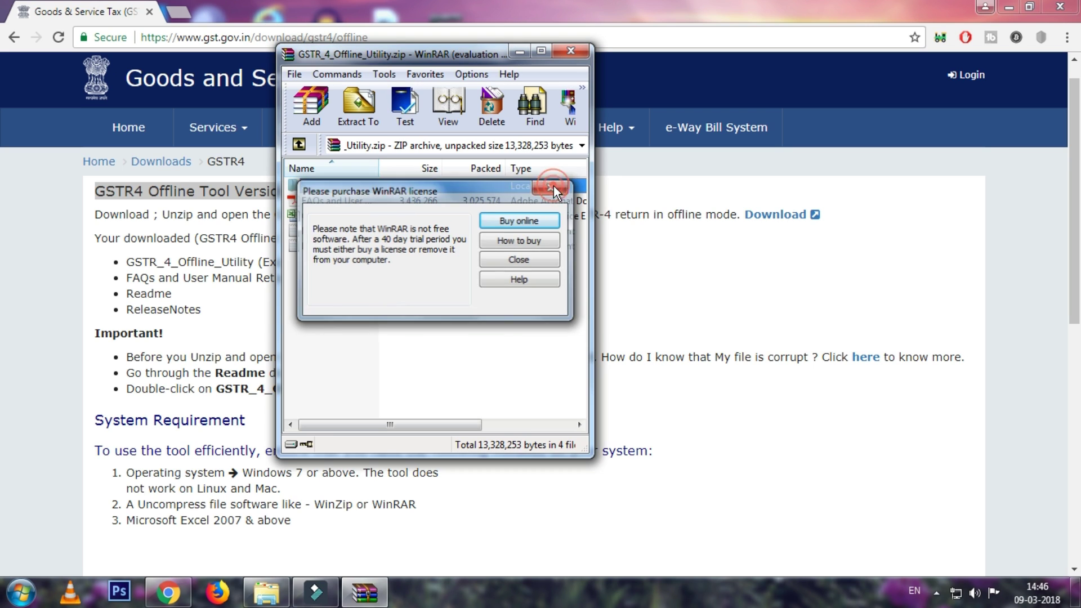
click(553, 186)
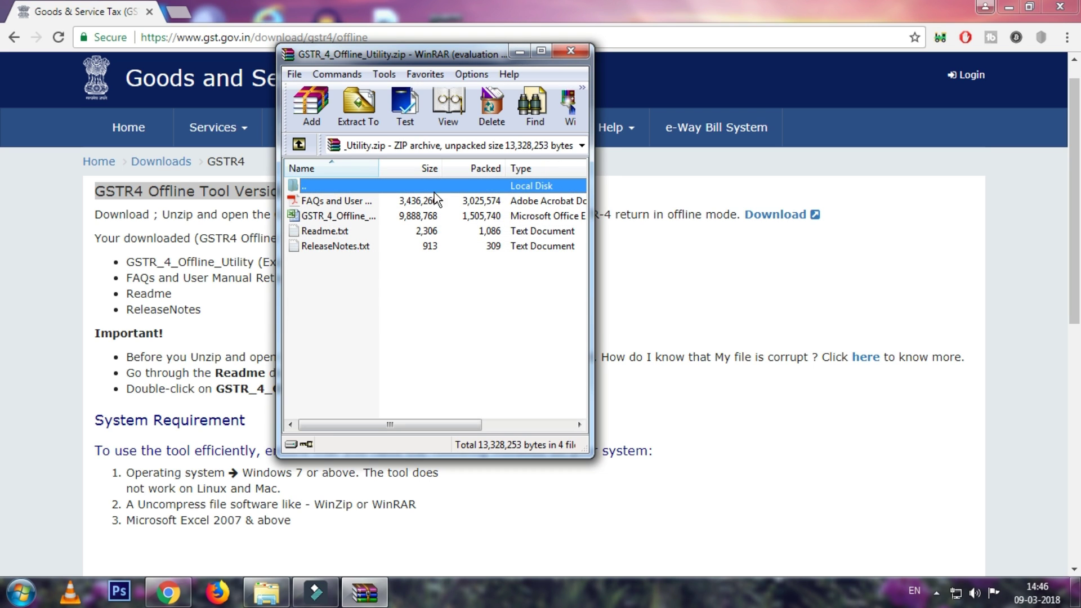
click(384, 217)
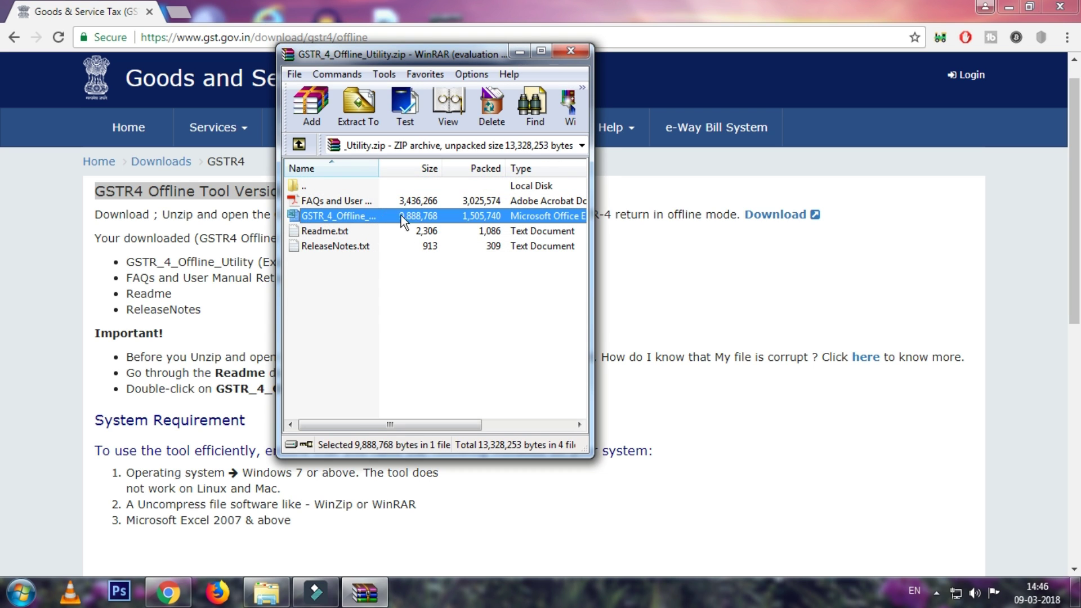
double_click(397, 213)
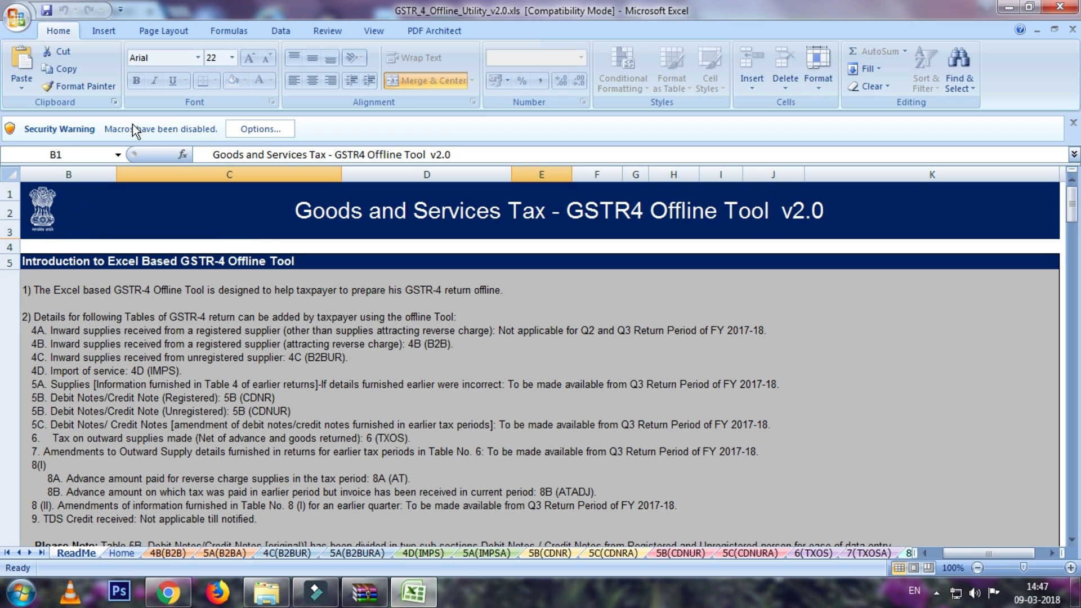
Step: Enable the blocked macro content in the GSTR4 offline utility workbook
click(269, 129)
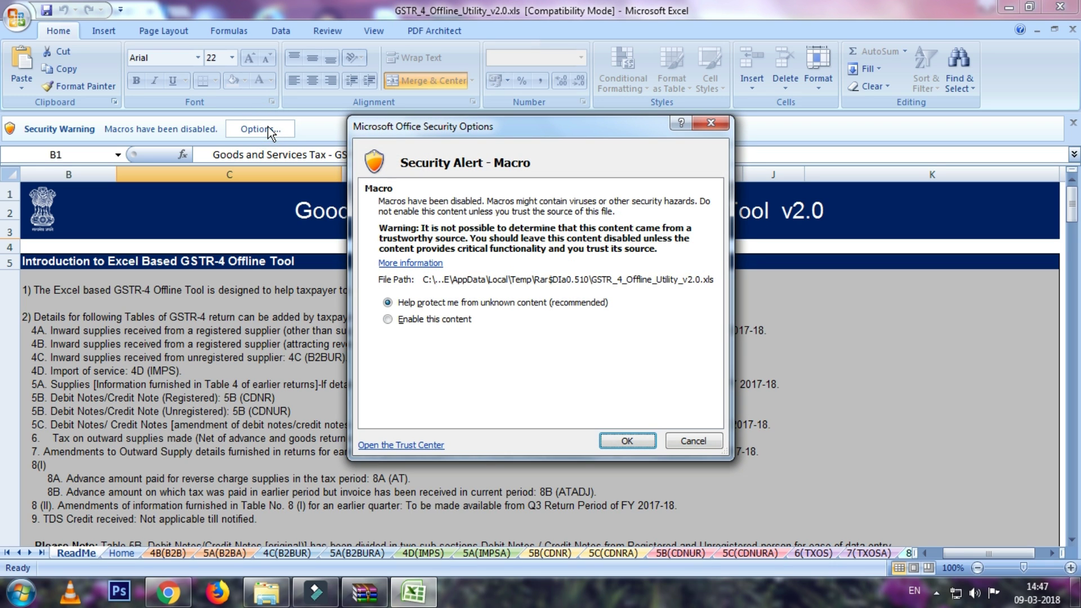
click(387, 322)
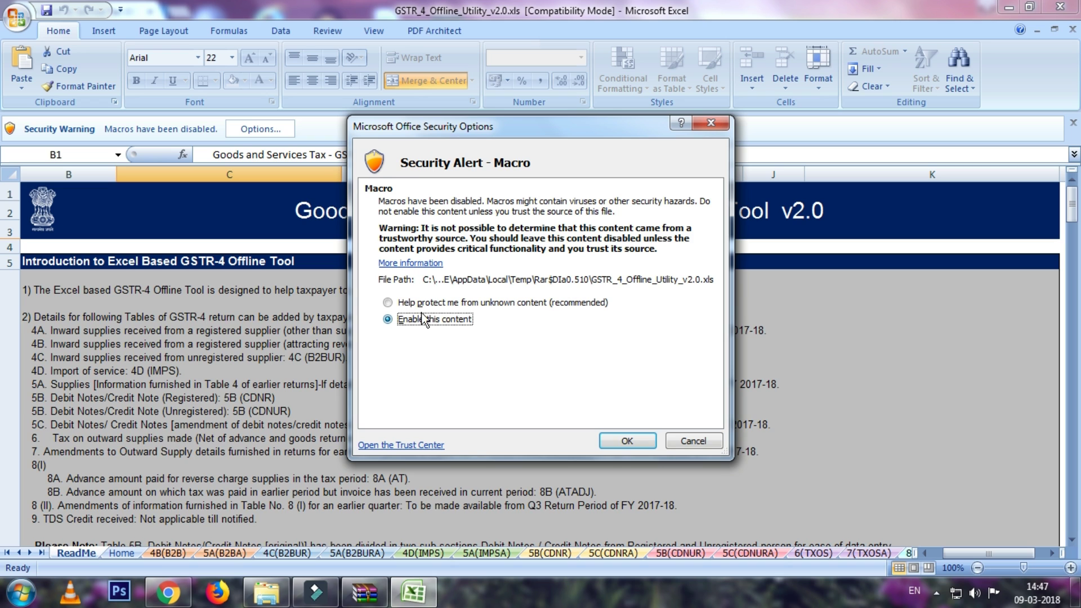
click(620, 441)
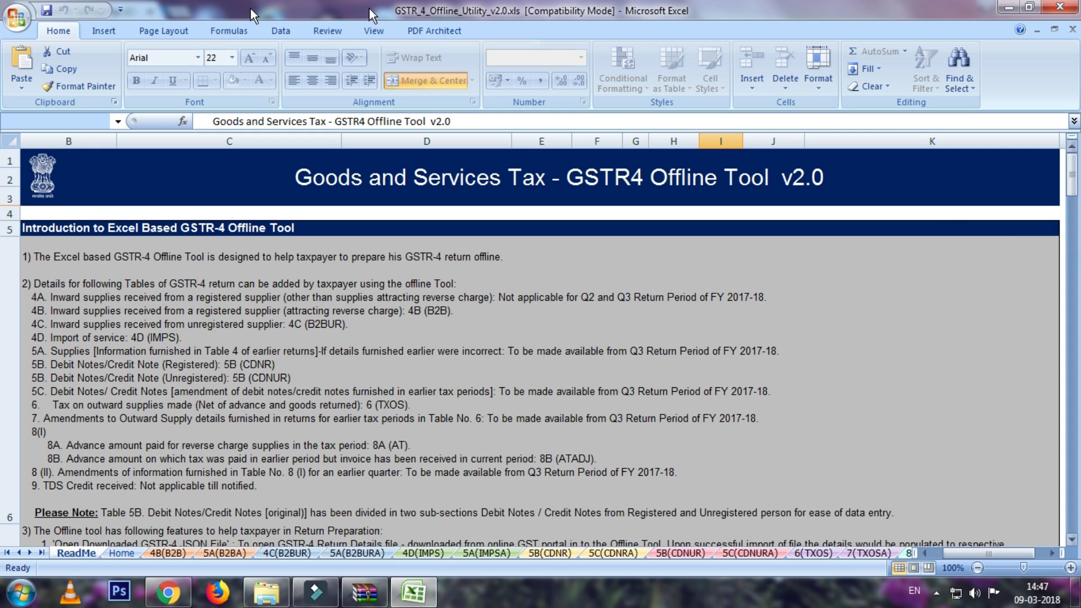
Step: Examine the 5A(B2BA) and 5C(CDNRA) amendment sheets and compare the 6(TXOS) sheet with its amendment sheet 7(TXOSA)
click(225, 554)
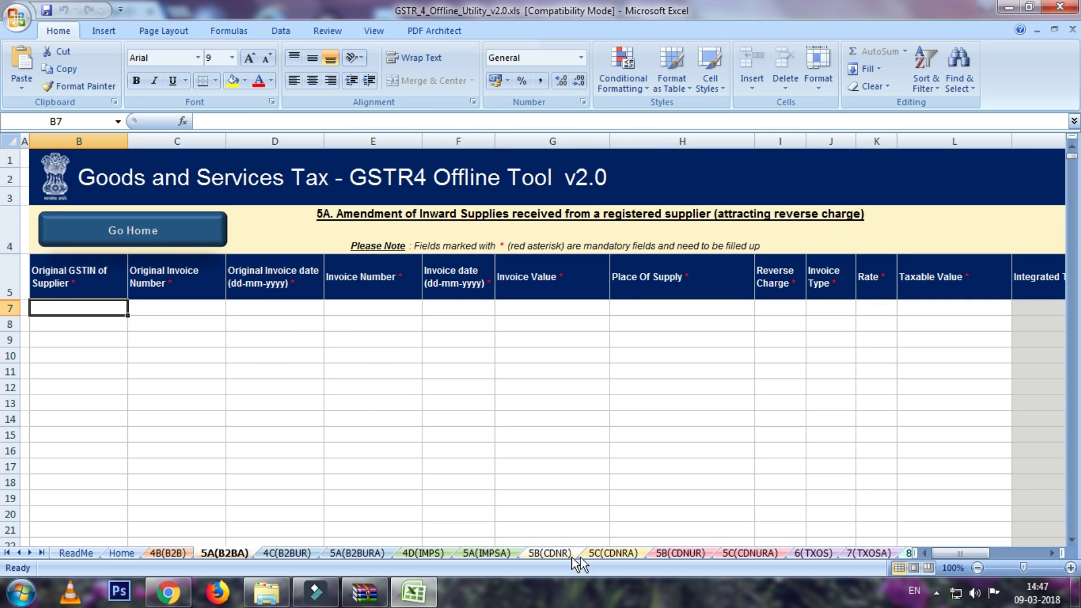
click(614, 553)
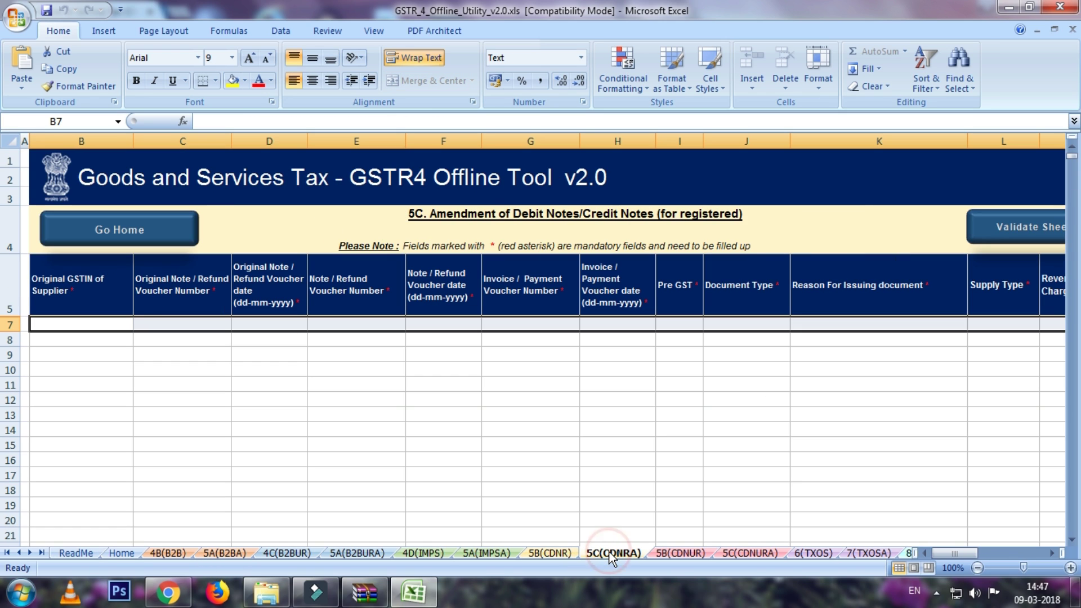
click(870, 551)
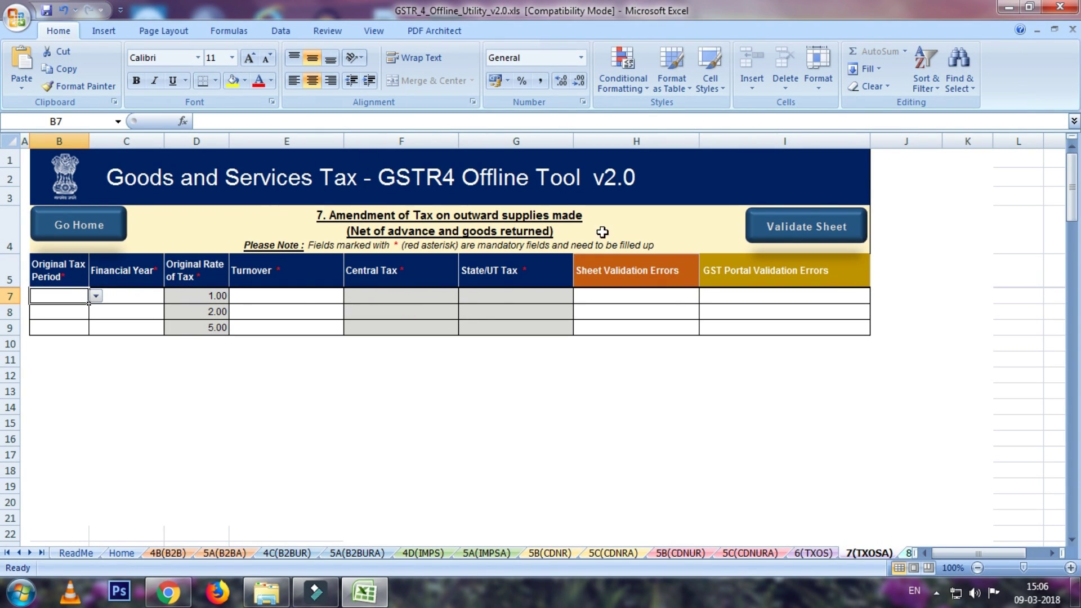
click(394, 304)
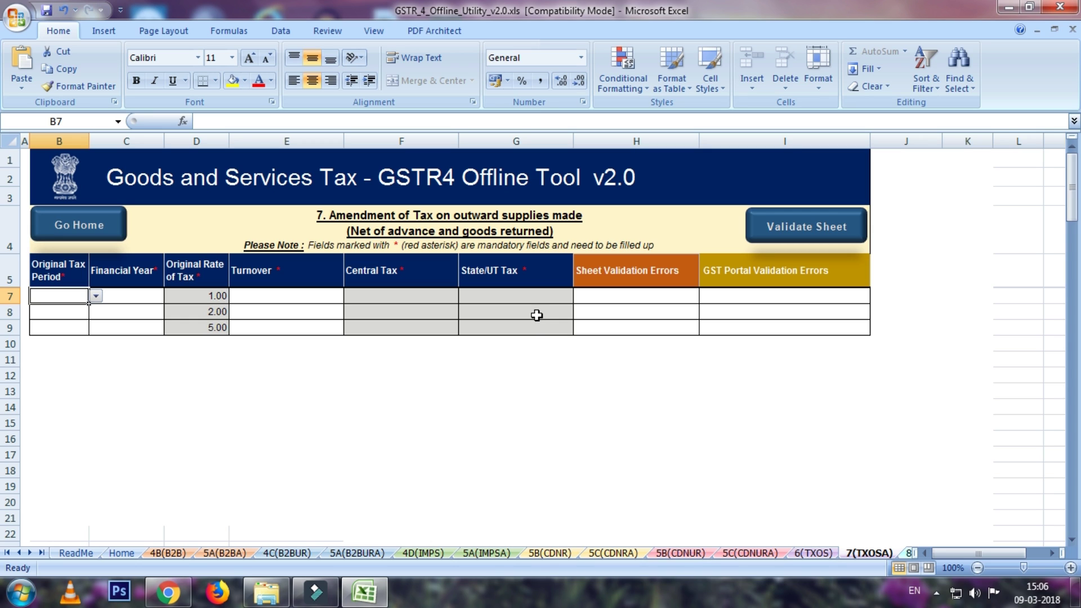
click(807, 553)
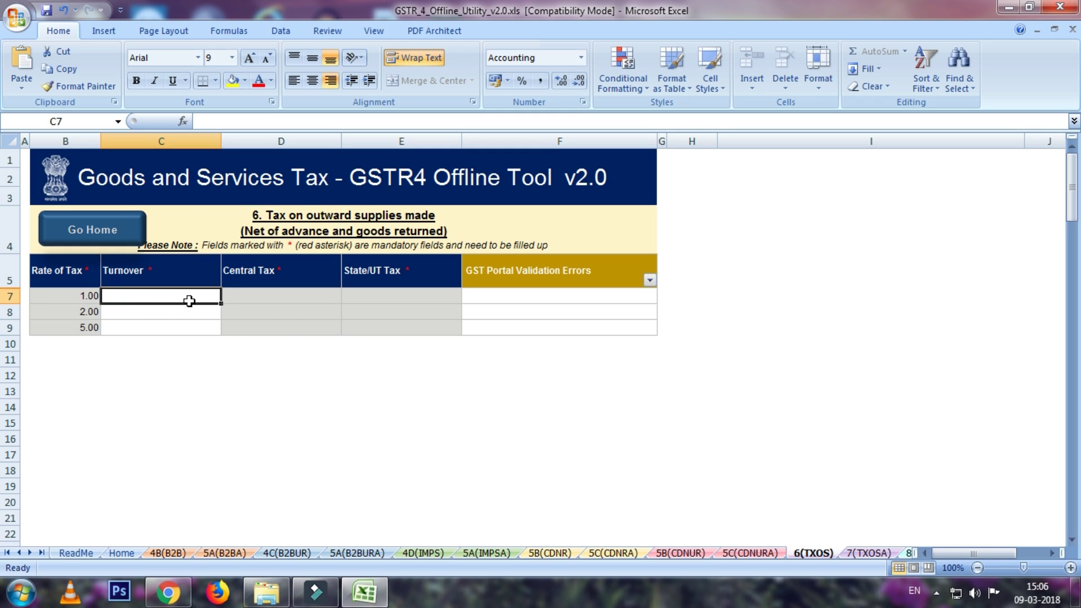
click(863, 553)
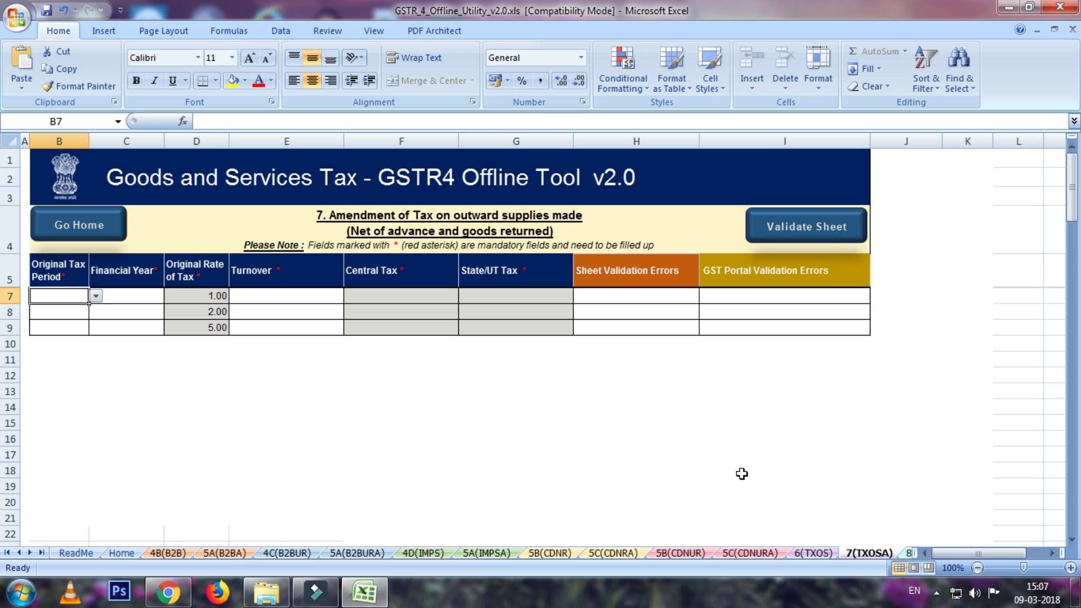
click(809, 554)
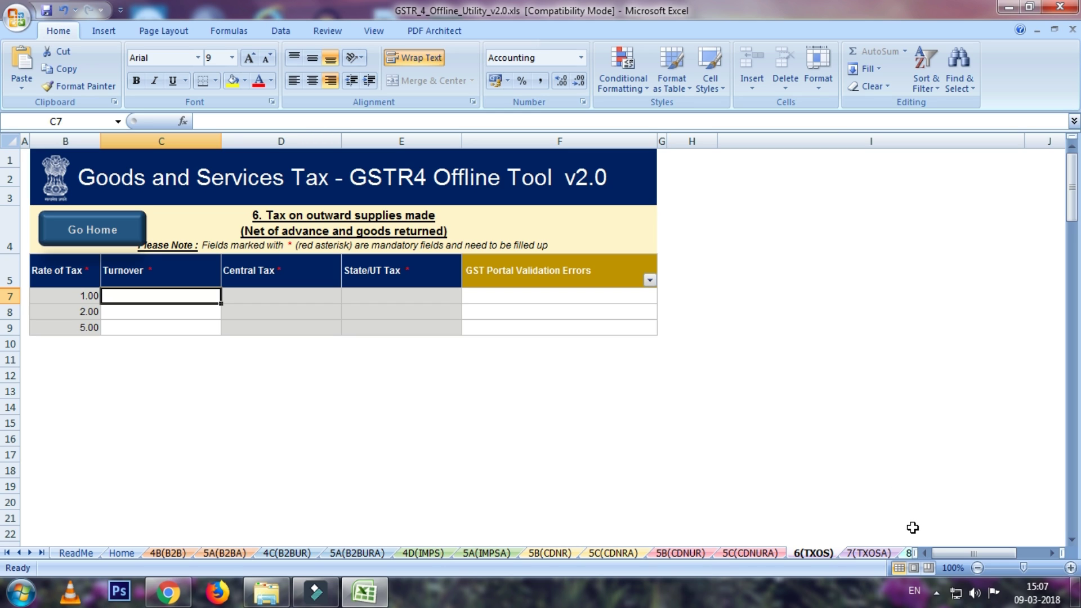
Step: On the 7(TXOSA) sheet, set the 1.00 rate row's original tax period to July-Sep and financial year to 2017-18
click(865, 553)
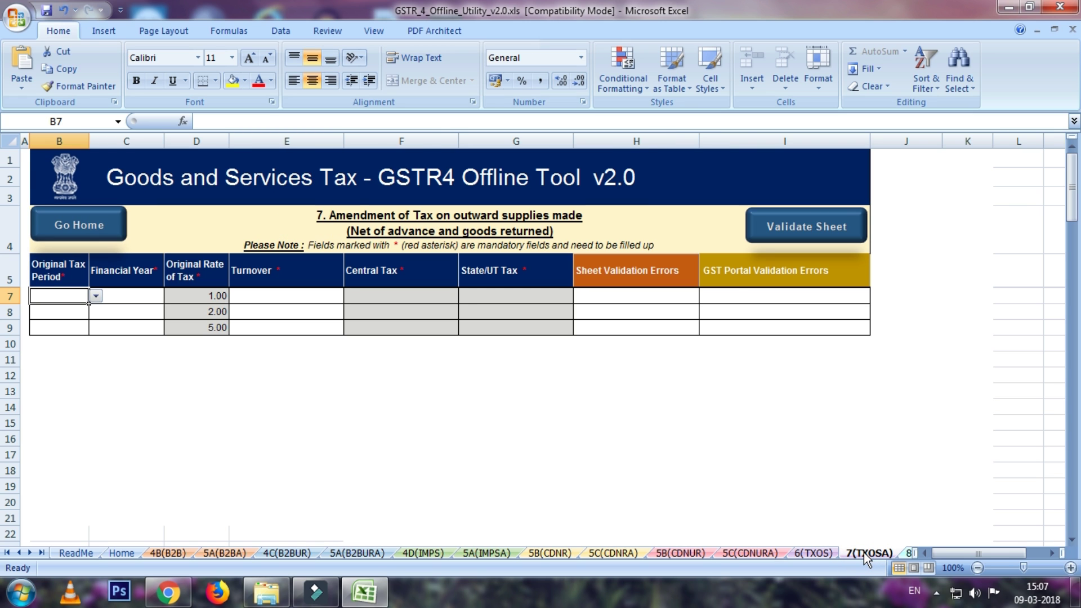
click(730, 127)
click(96, 298)
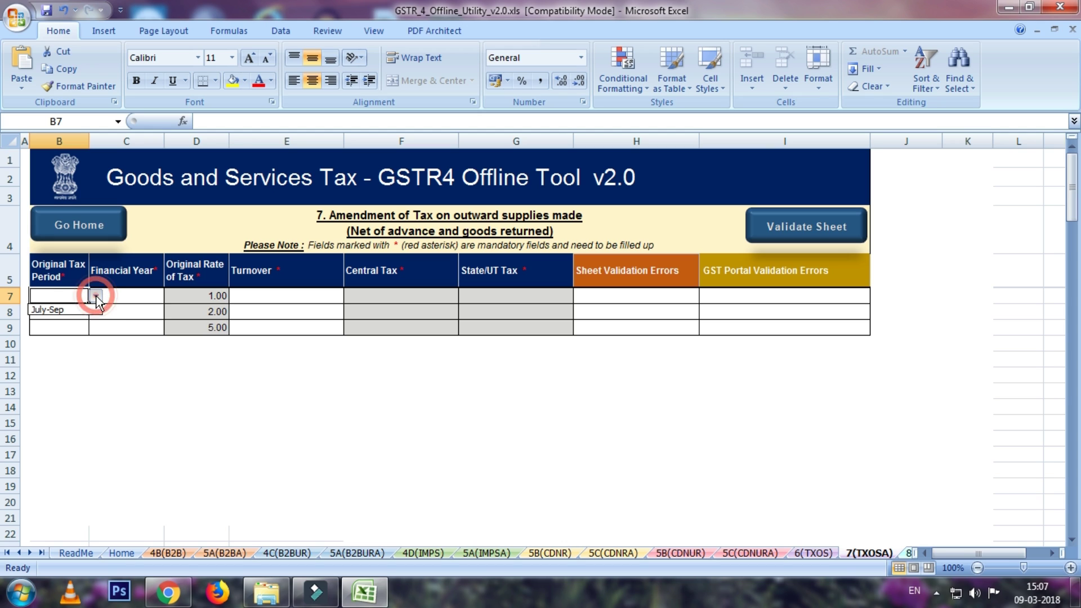
click(58, 310)
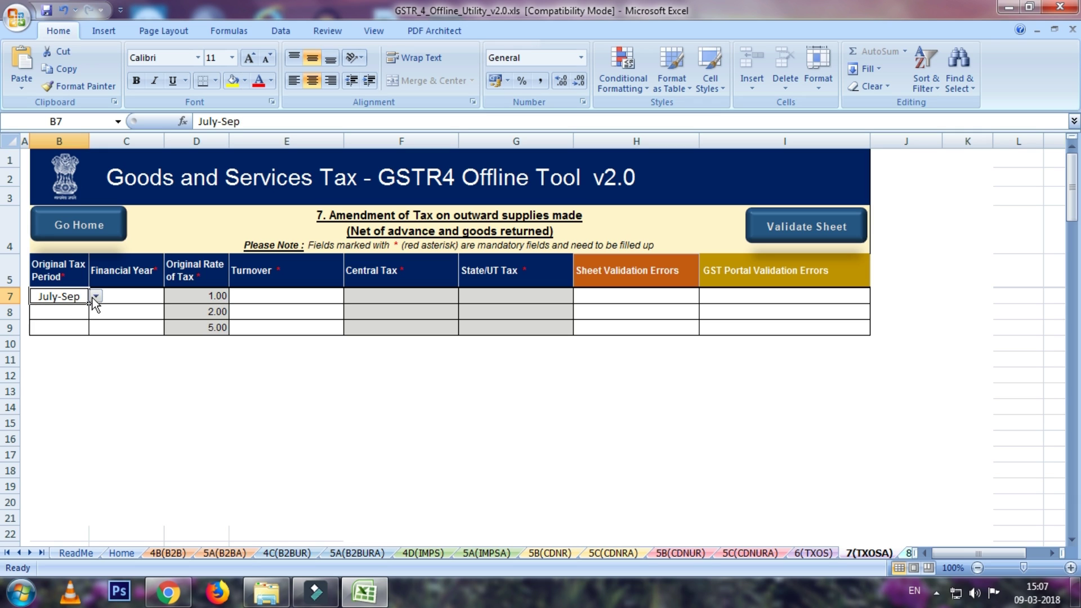
click(121, 298)
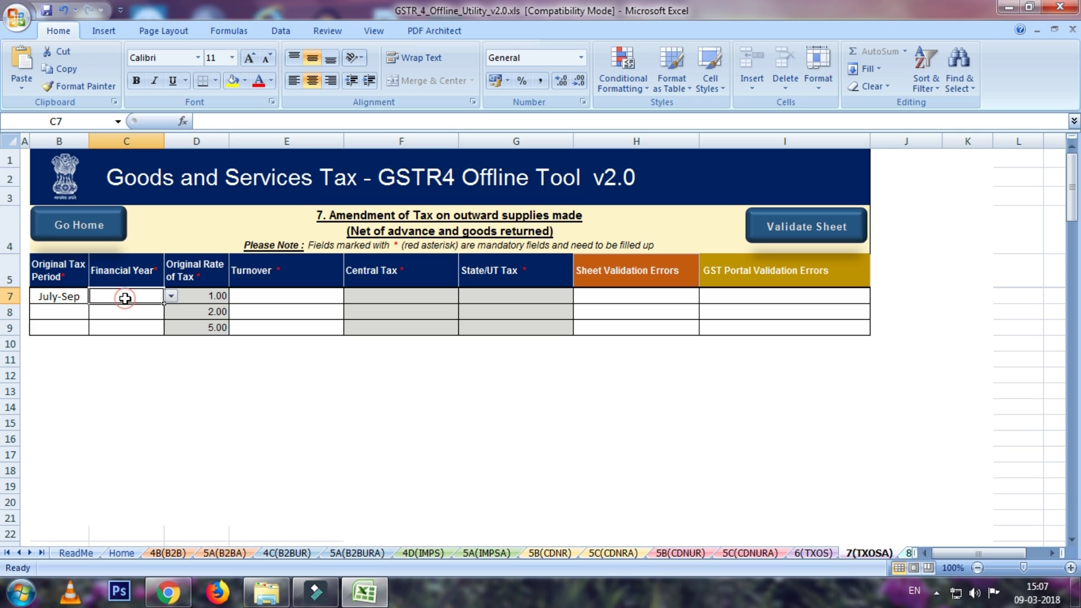
click(171, 297)
click(152, 307)
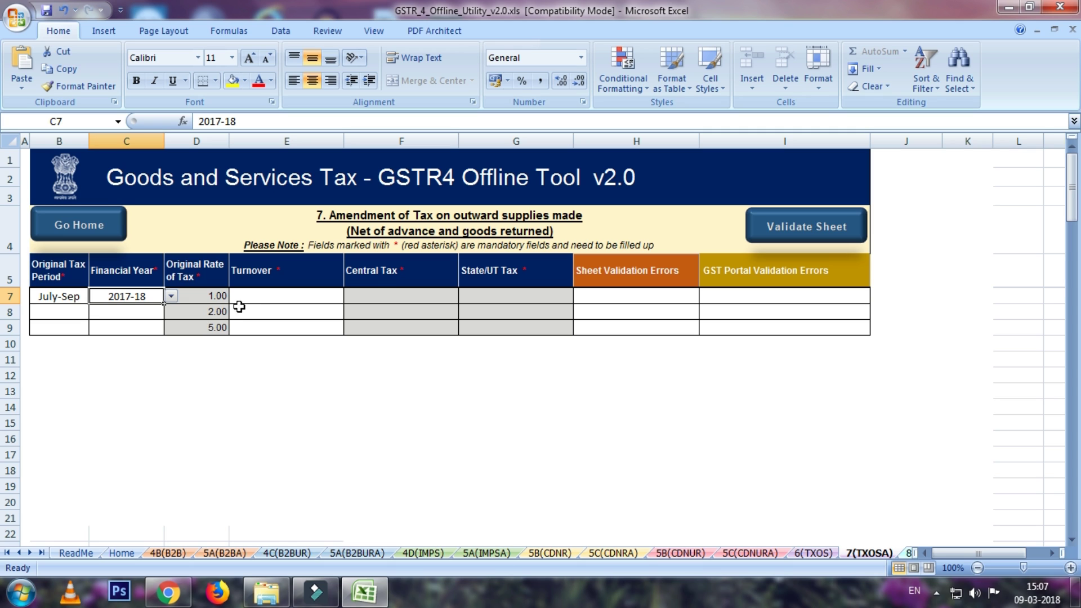
Step: Enter a turnover of 100000 for the 1.00 rate row
click(252, 295)
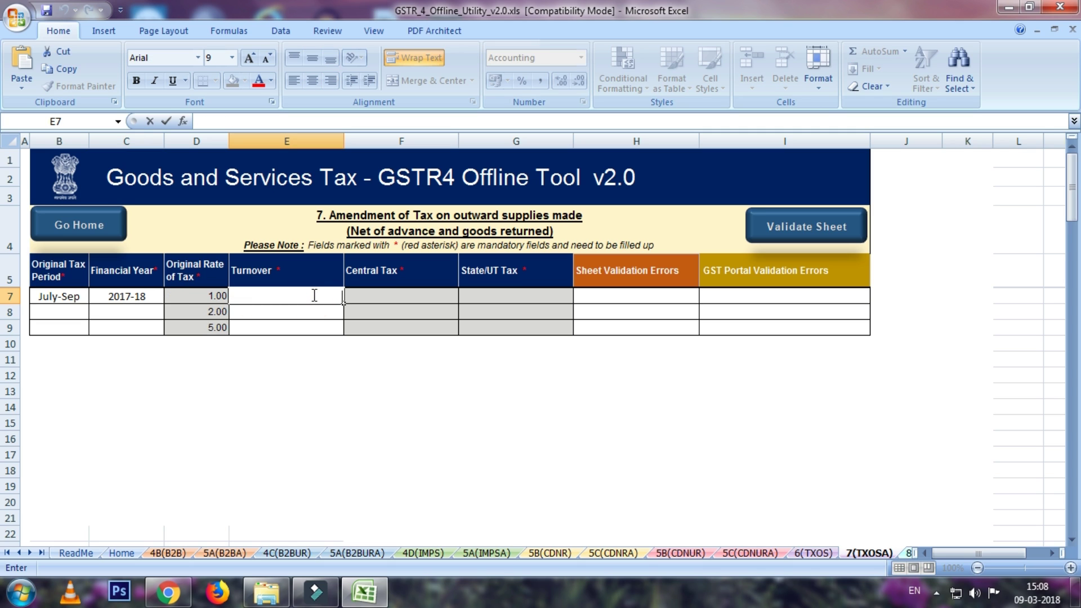
text(100000)
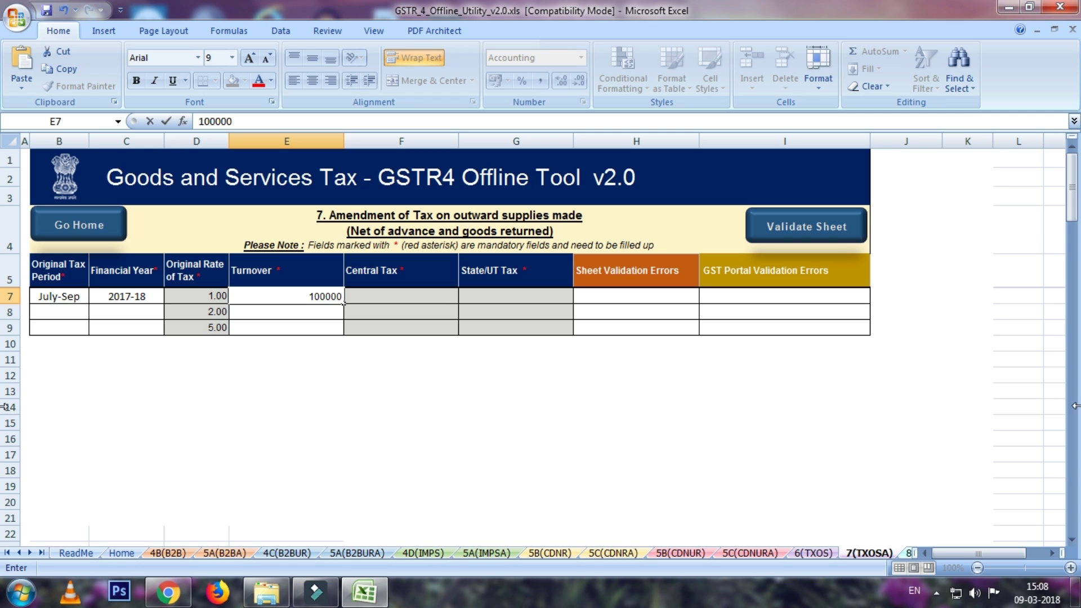
key(Tab)
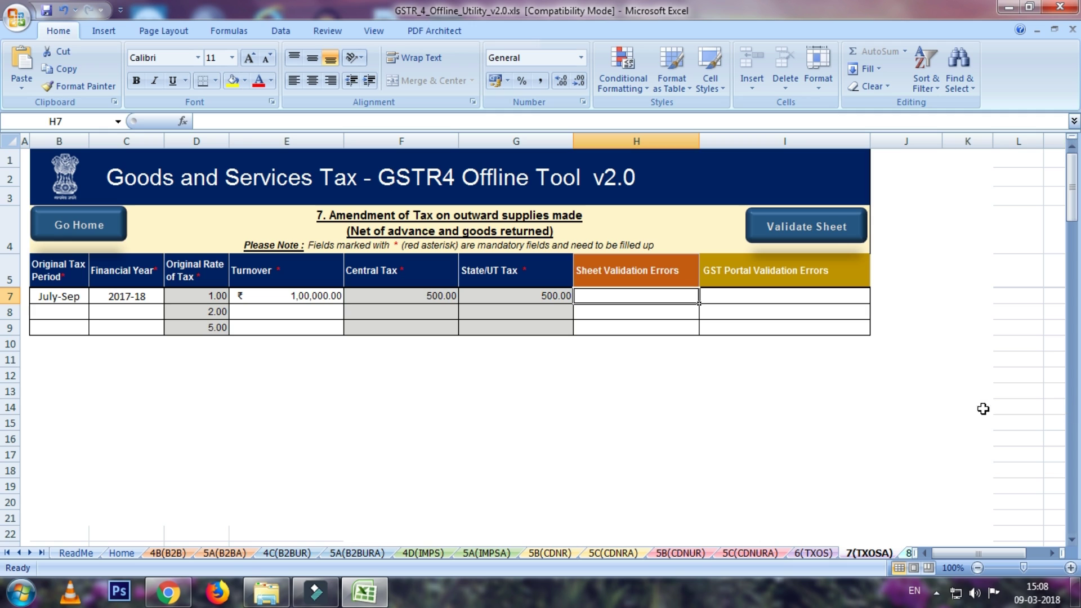
click(526, 303)
Step: Set the original tax period to July-Sep for the 2.00 and 5.00 rate rows
click(59, 312)
click(96, 311)
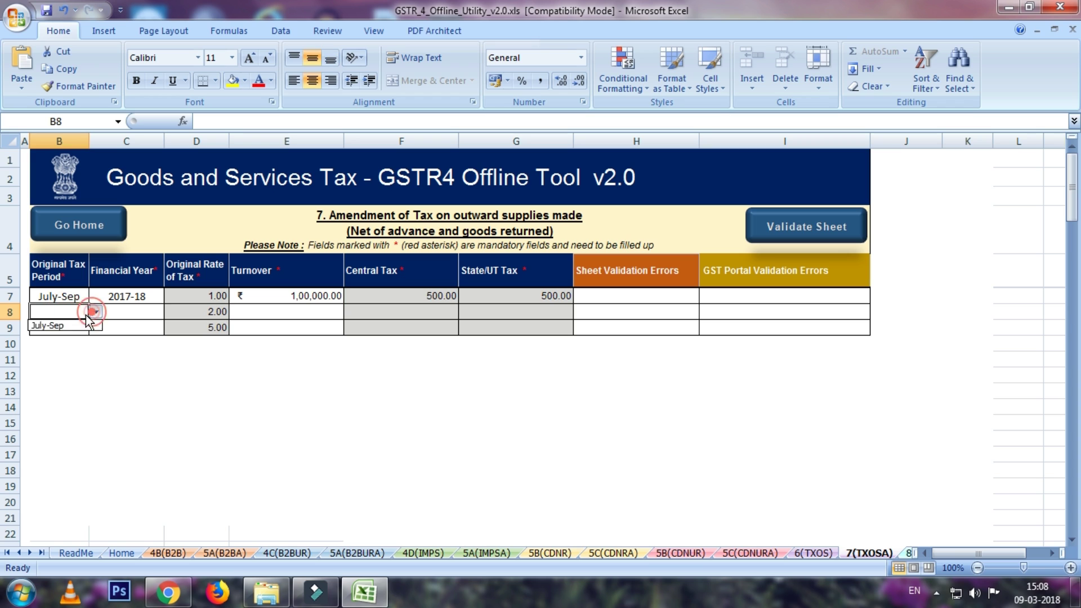
click(71, 327)
click(77, 326)
click(95, 327)
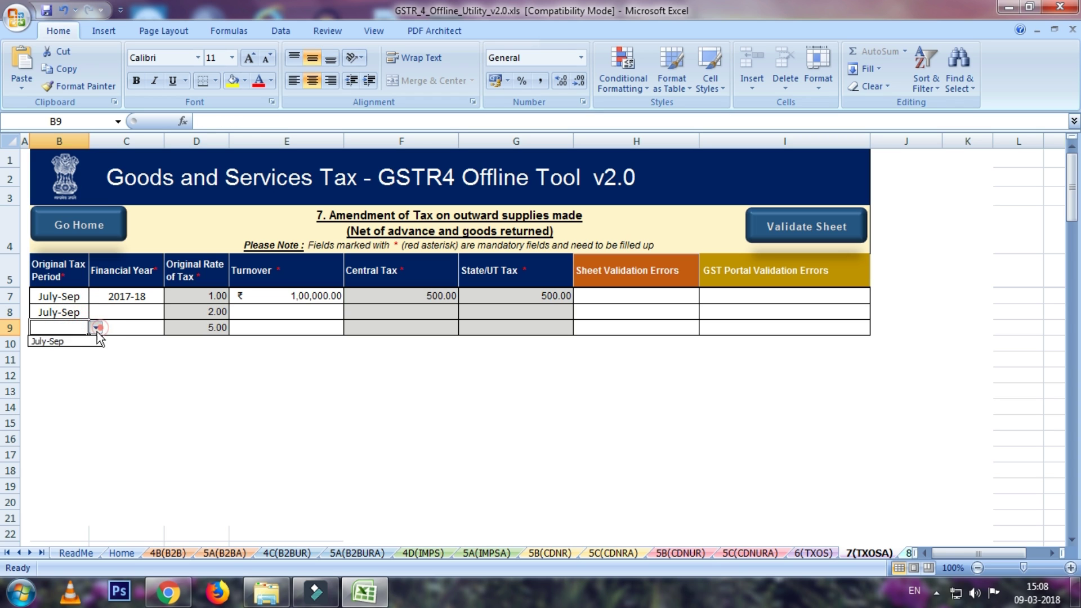
click(58, 342)
Step: Set the financial year to 2017-18 for the 2.00 and 5.00 rate rows
click(121, 312)
click(171, 312)
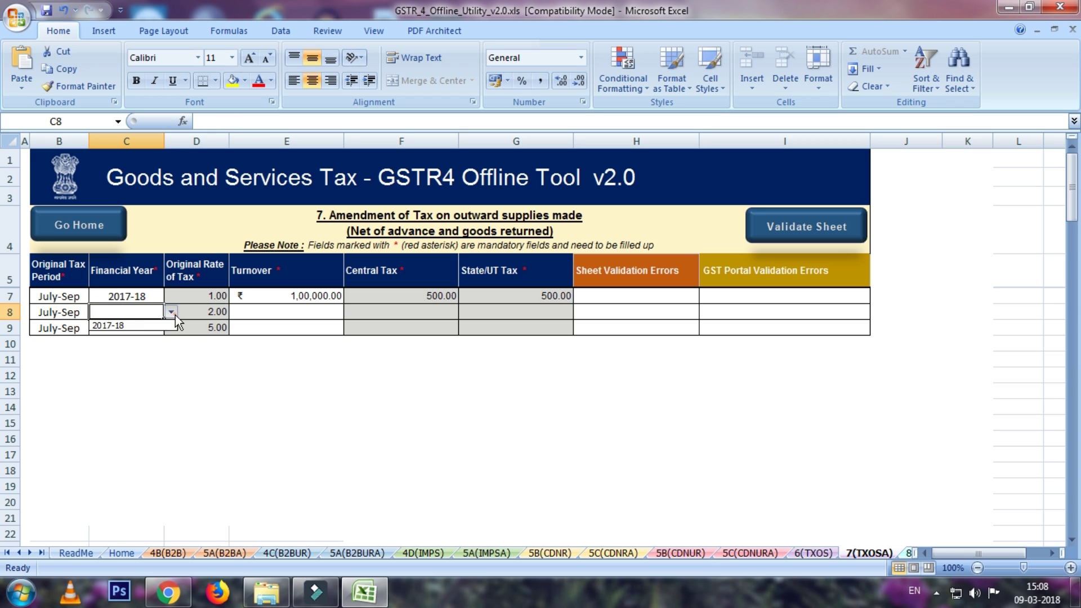
click(95, 326)
click(147, 328)
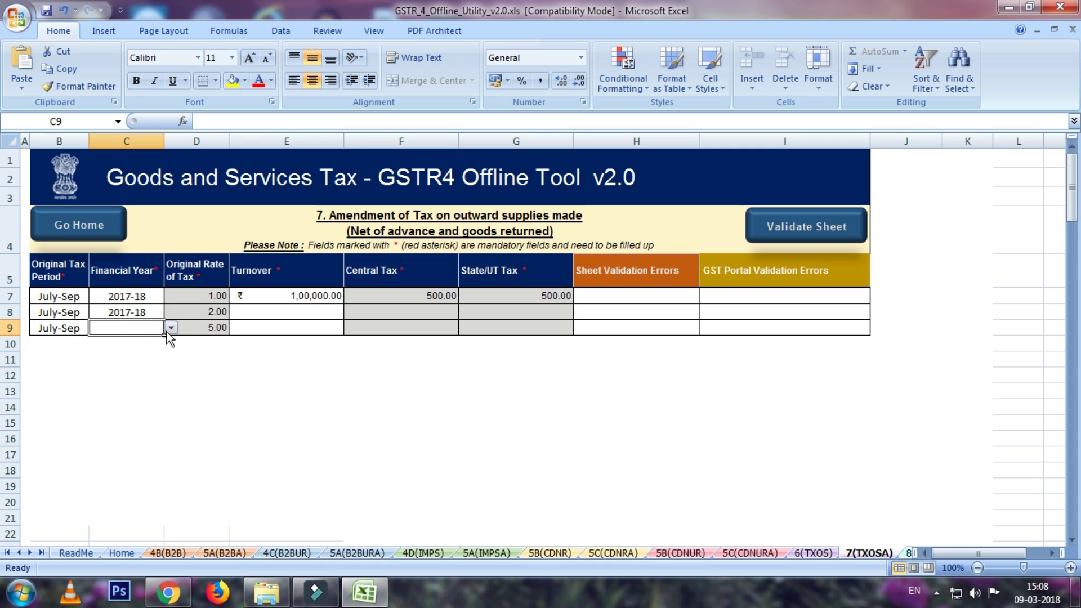
click(170, 327)
click(128, 342)
Step: Enter a turnover of 0 for both the 2.00 and 5.00 rate rows
click(267, 312)
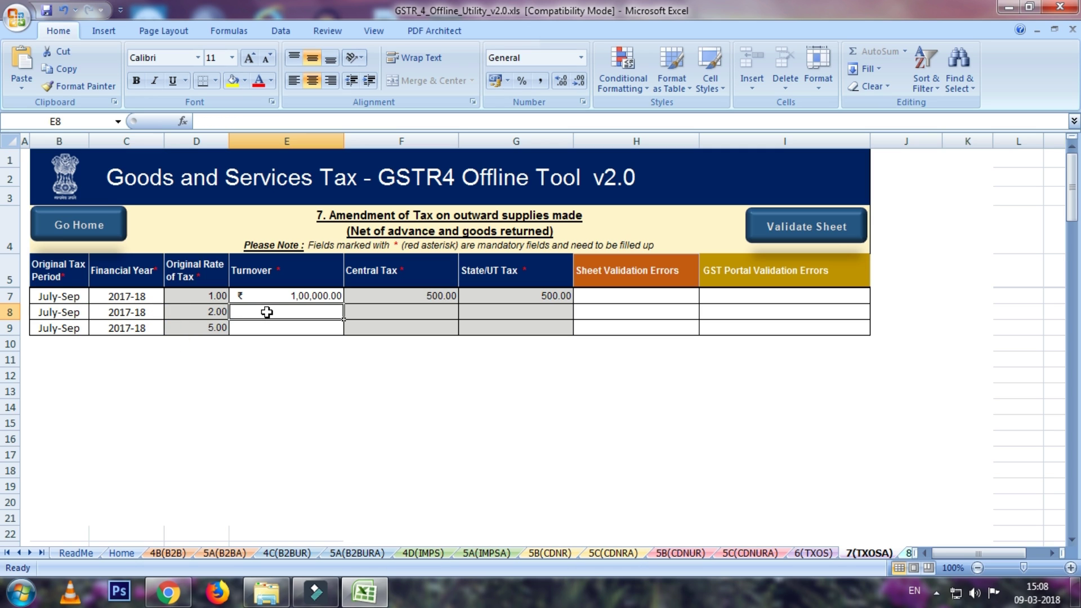
text(0)
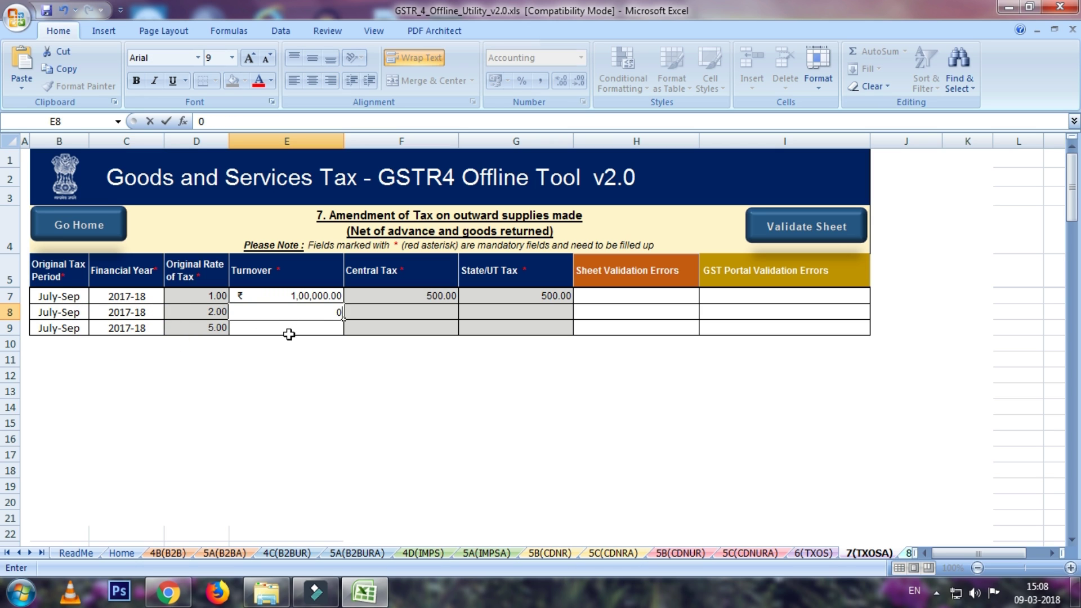
click(289, 331)
text(0)
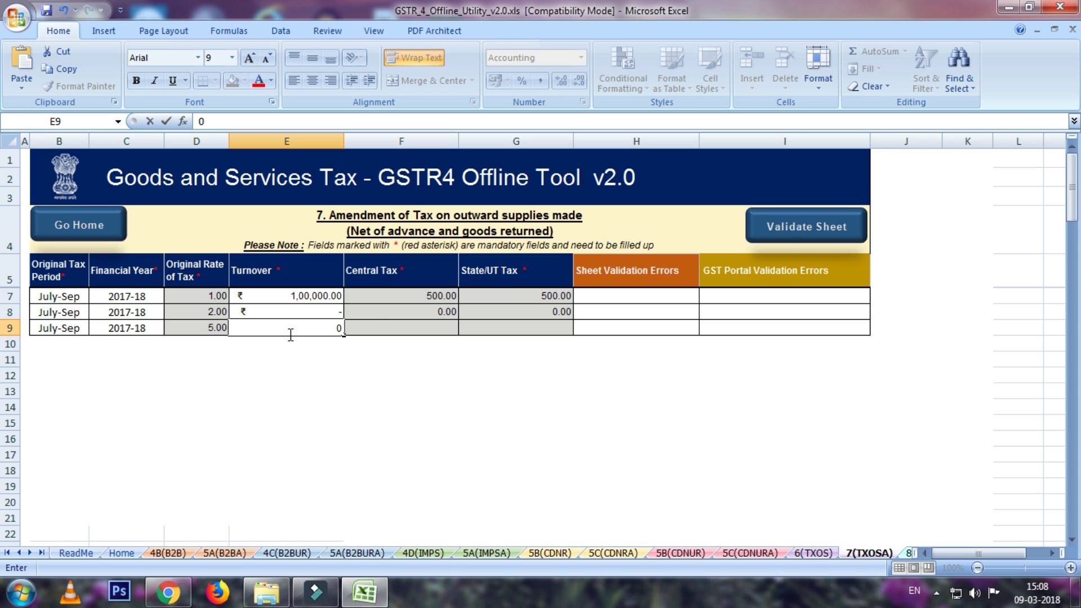
click(377, 327)
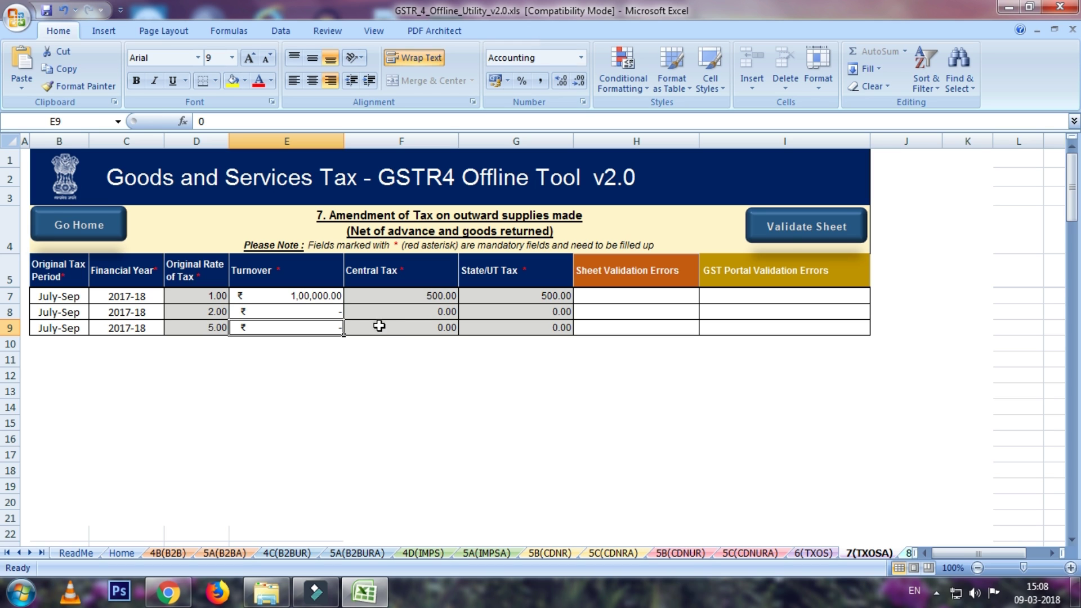
Step: Validate the 7(TXOSA) amendment sheet and dismiss the validation message
click(804, 227)
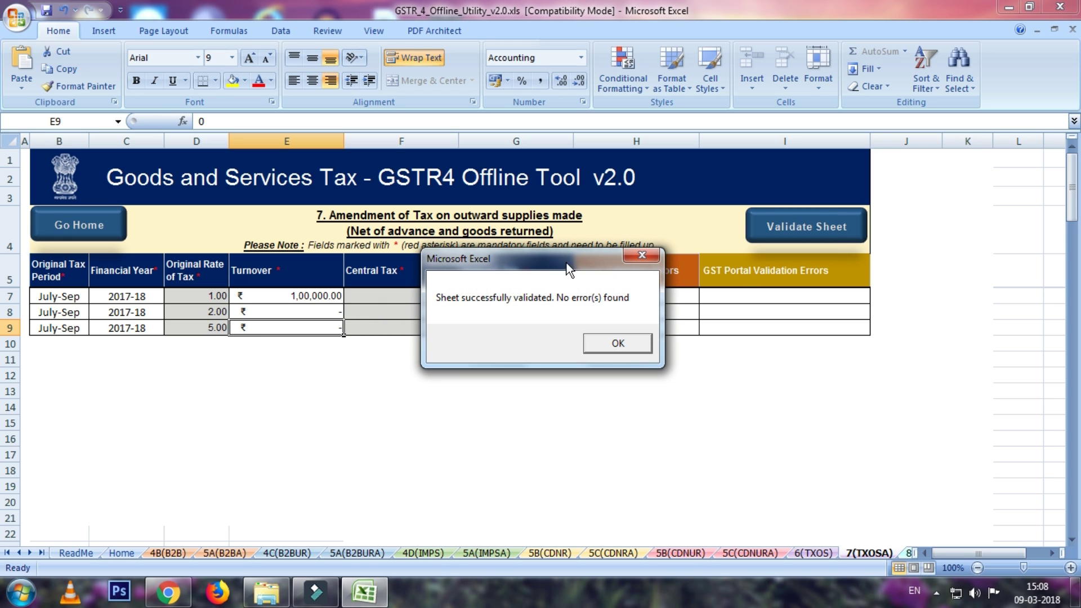
click(614, 343)
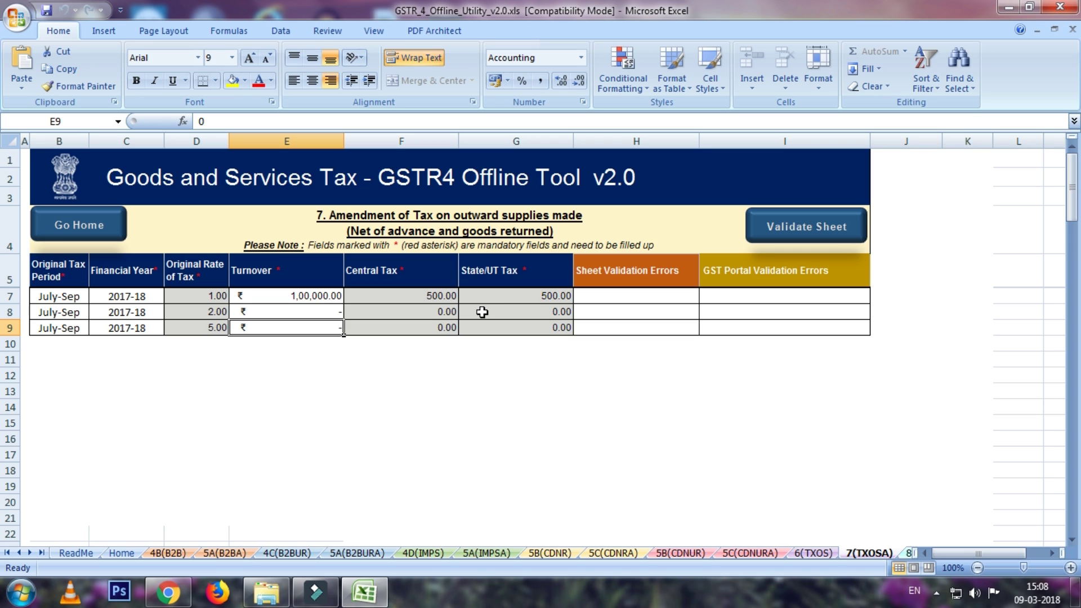
Step: Review the mandatory columns of the 4B(B2B) sheet, from supplier GSTIN and invoice details to taxable value
click(168, 552)
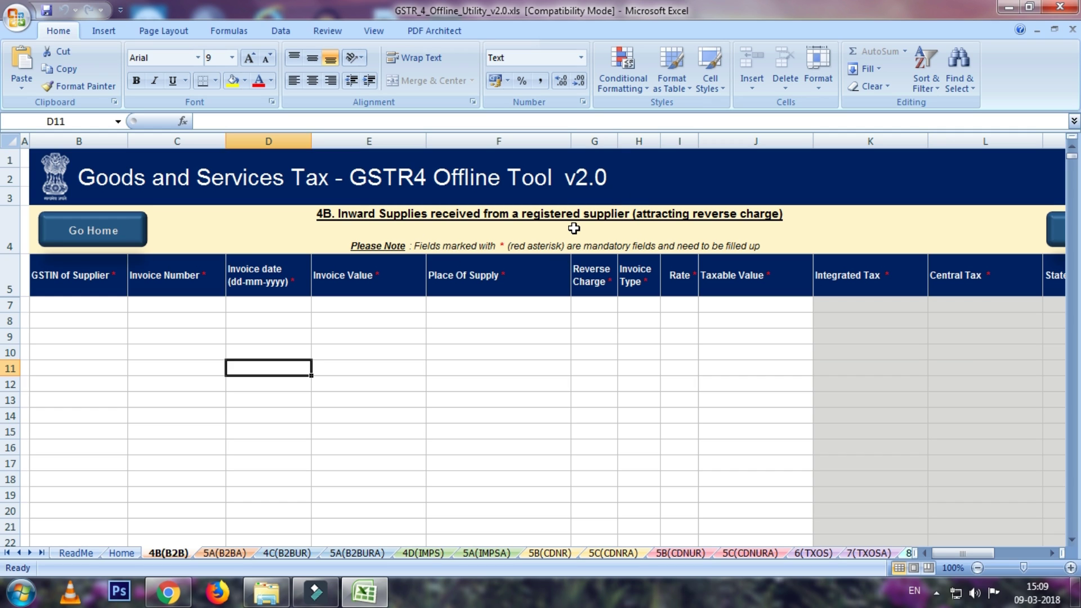
click(97, 312)
click(168, 311)
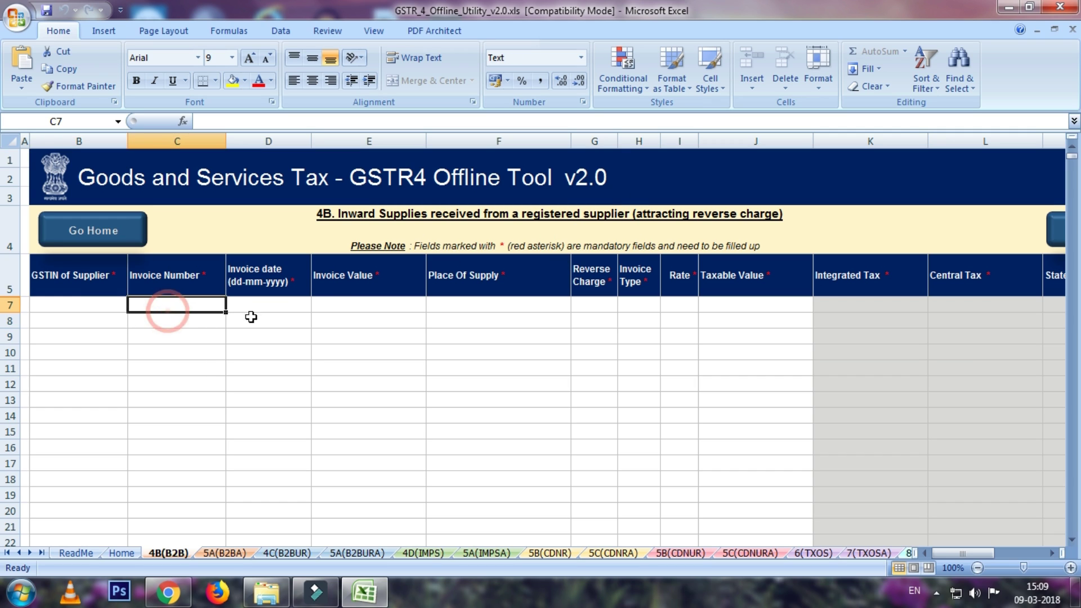
click(258, 304)
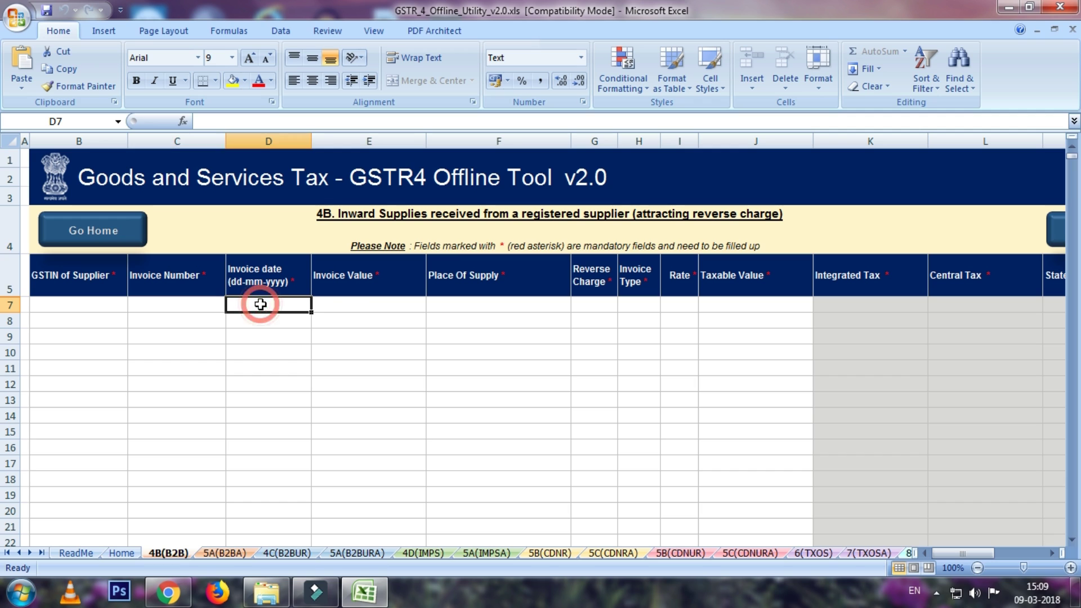
click(356, 304)
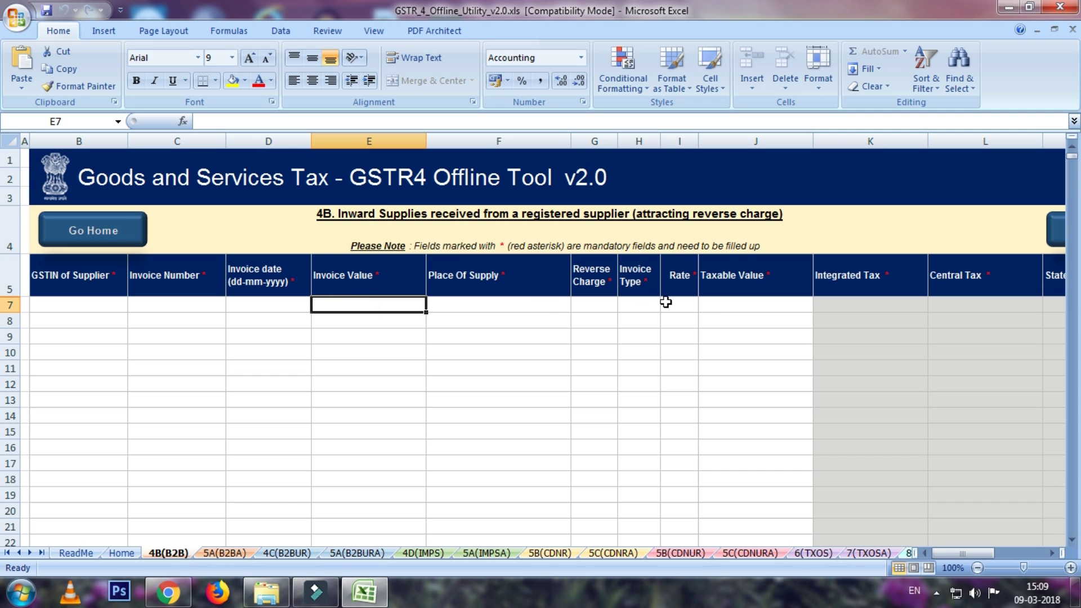
click(705, 306)
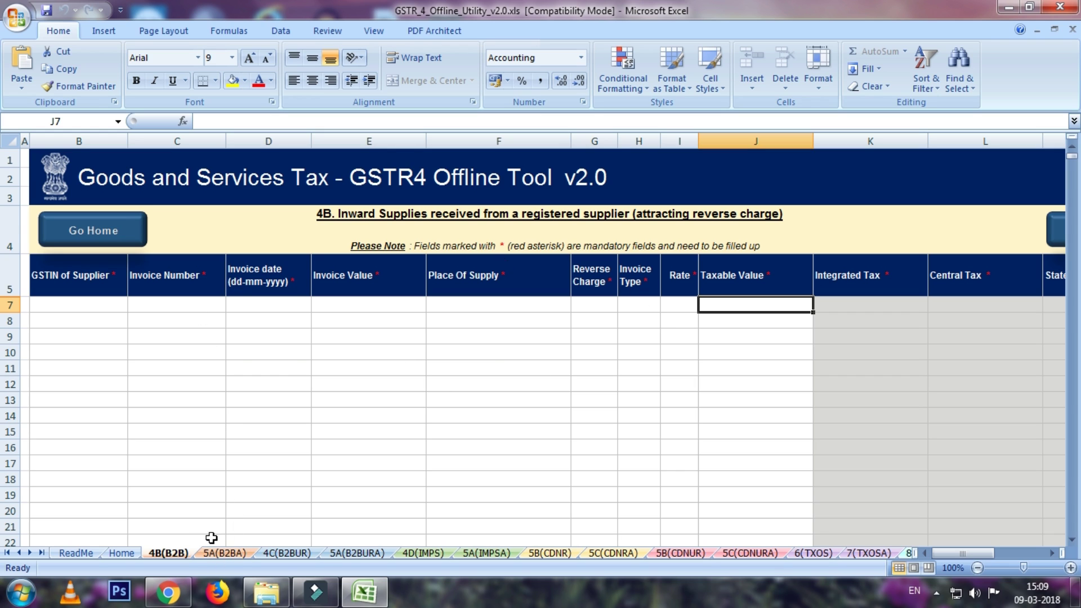
Step: Review the 5A(B2BA) amendment sheet's columns, from original invoice details through place of supply to reverse charge
click(222, 553)
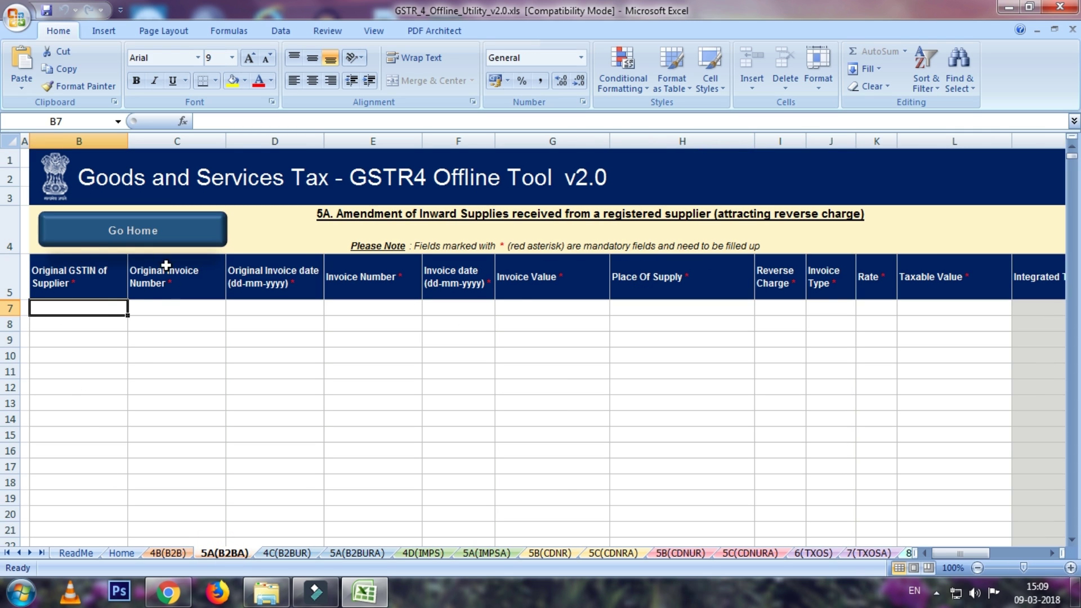
click(148, 310)
click(244, 307)
click(366, 310)
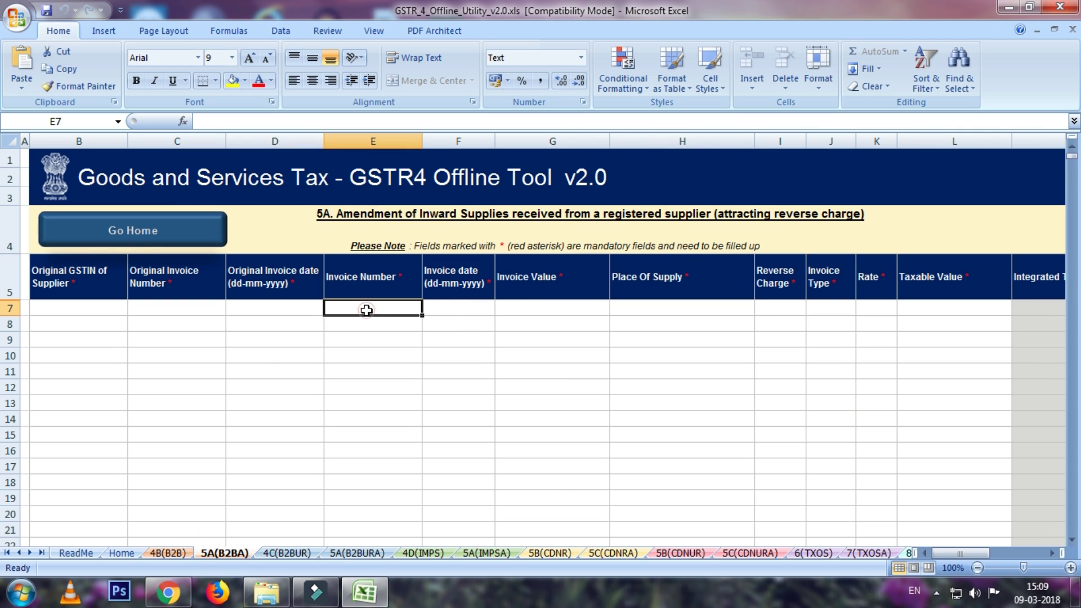
click(458, 308)
click(527, 309)
click(650, 308)
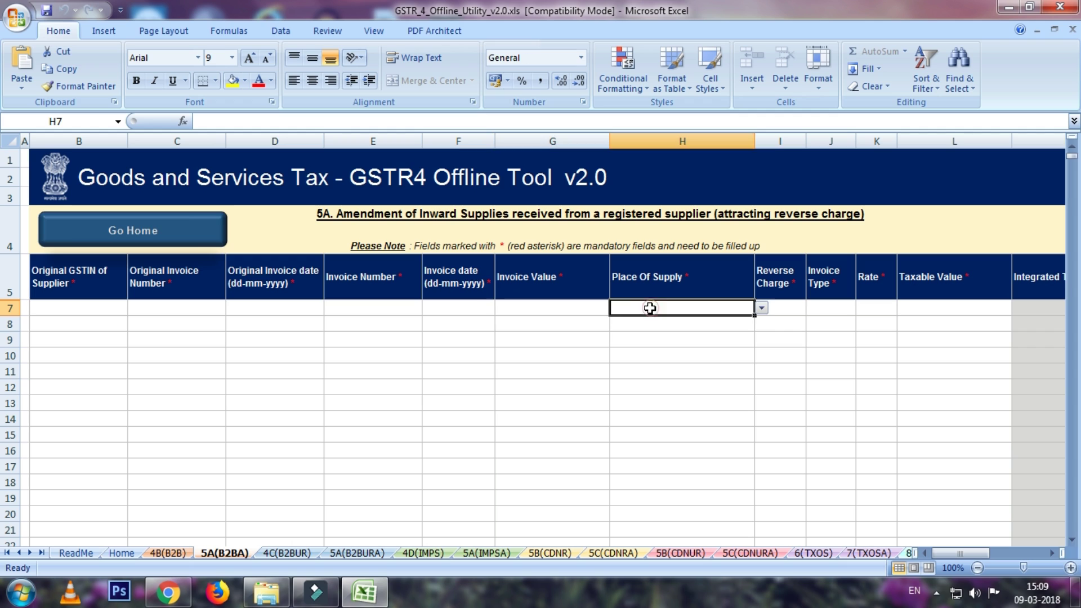
click(771, 310)
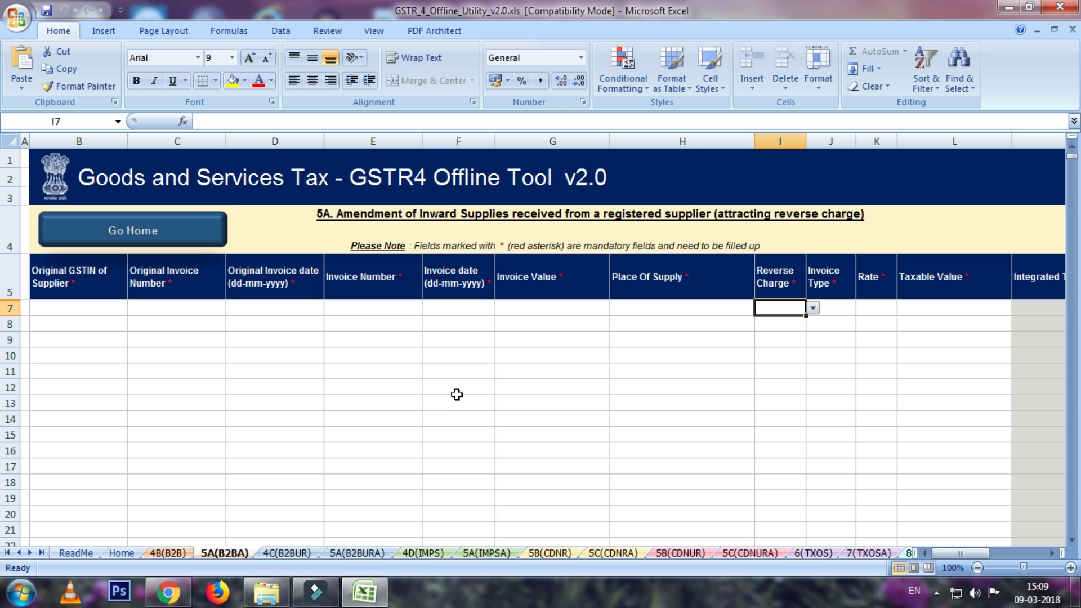
Step: Look through the 4C(B2BUR), 5A(B2BURA), 4D(IMPS) and 5A(IMPSA) sheets to compare the original and amendment layouts
click(286, 552)
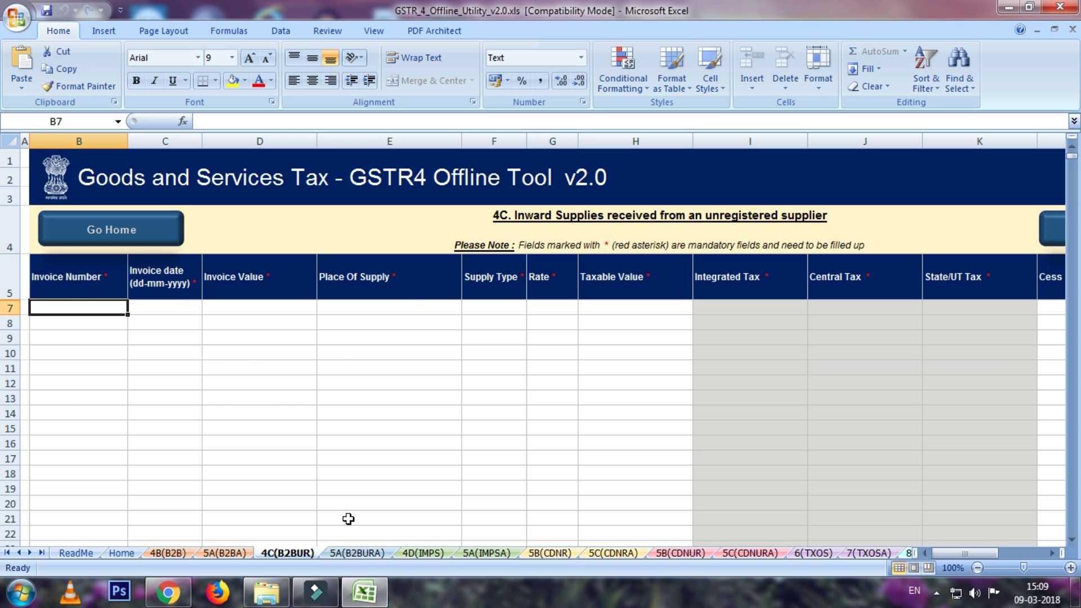
click(350, 553)
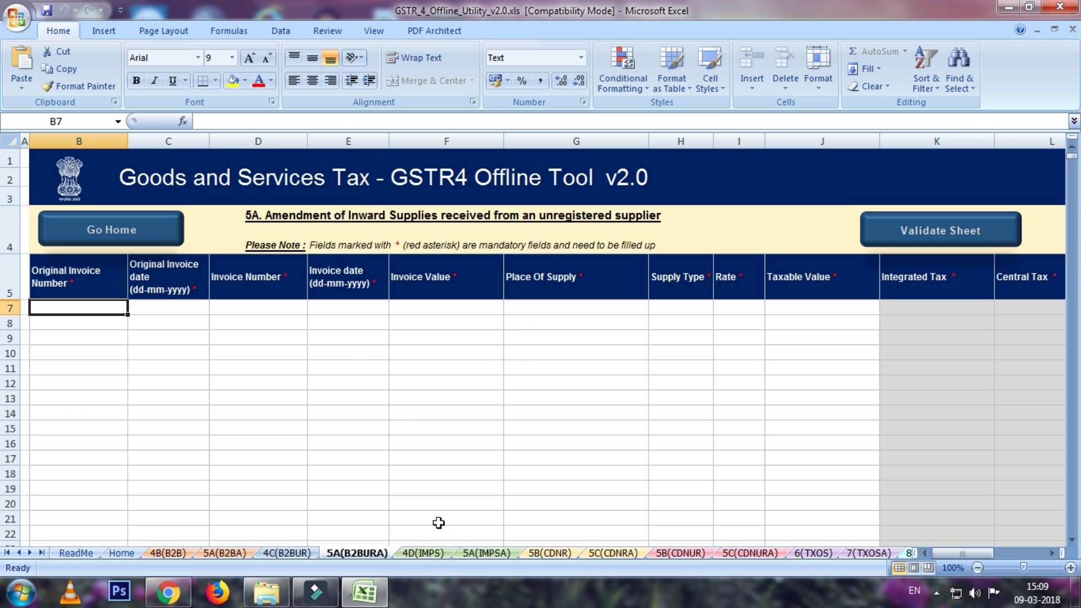
click(427, 554)
click(496, 554)
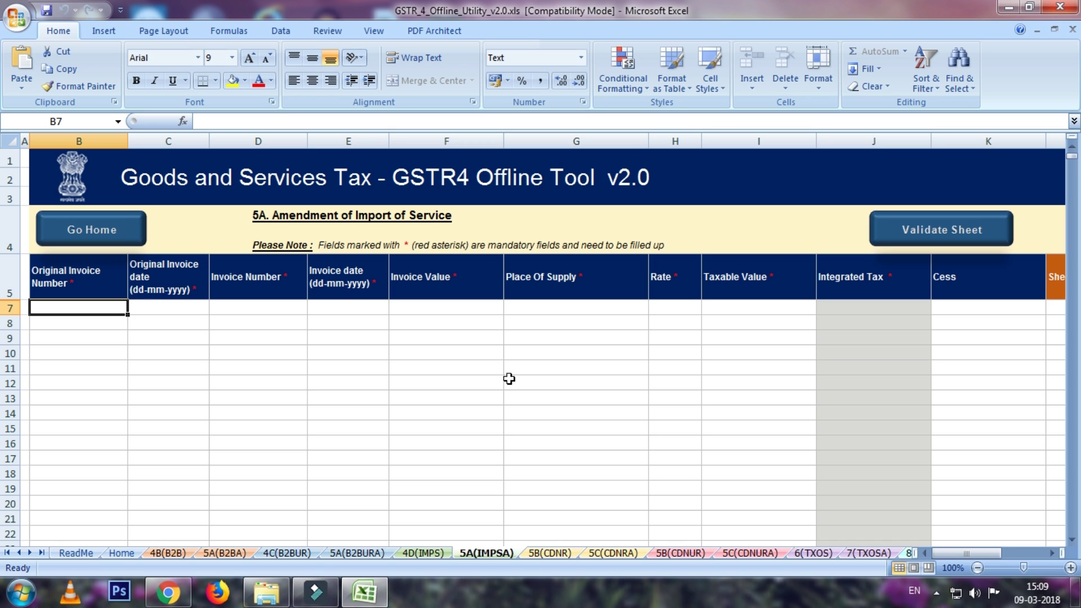
Step: Revisit the 7(TXOSA) sheet and open the ReadMe introduction, dismissing the Windows color scheme prompt
click(852, 553)
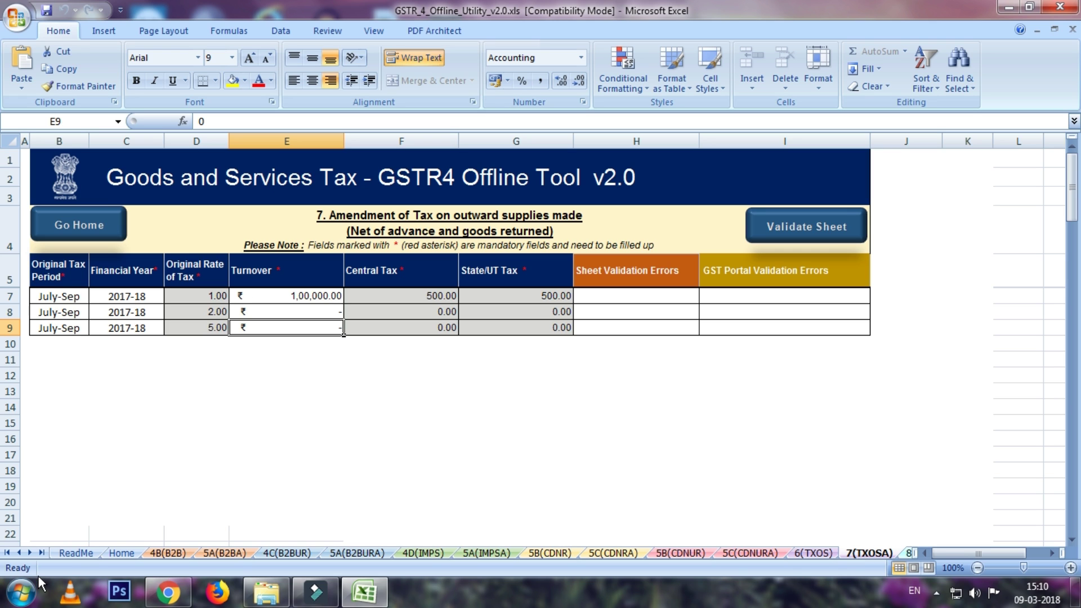
click(79, 556)
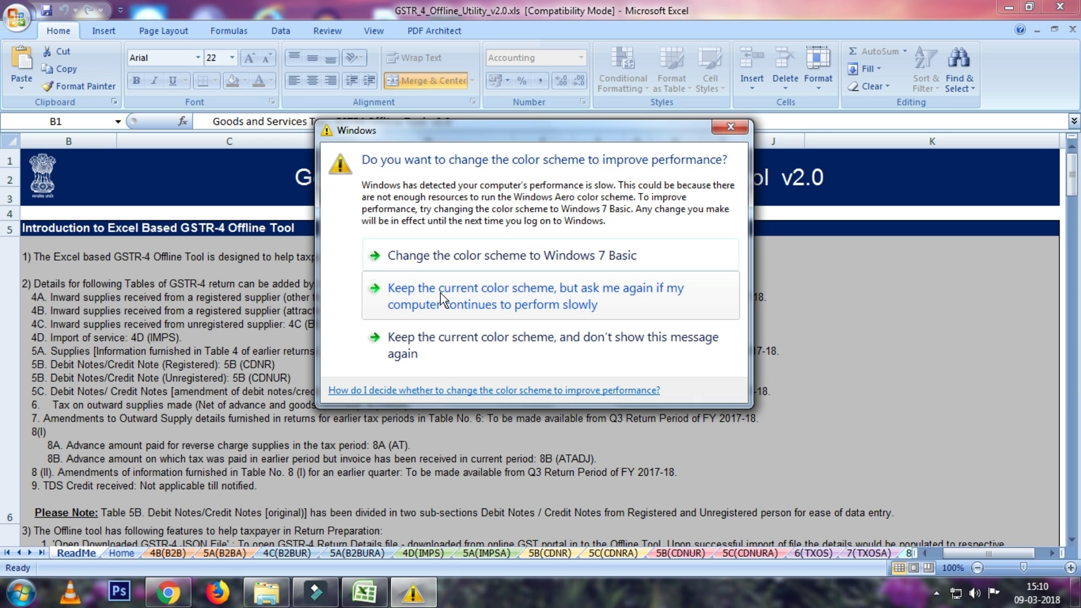
click(730, 127)
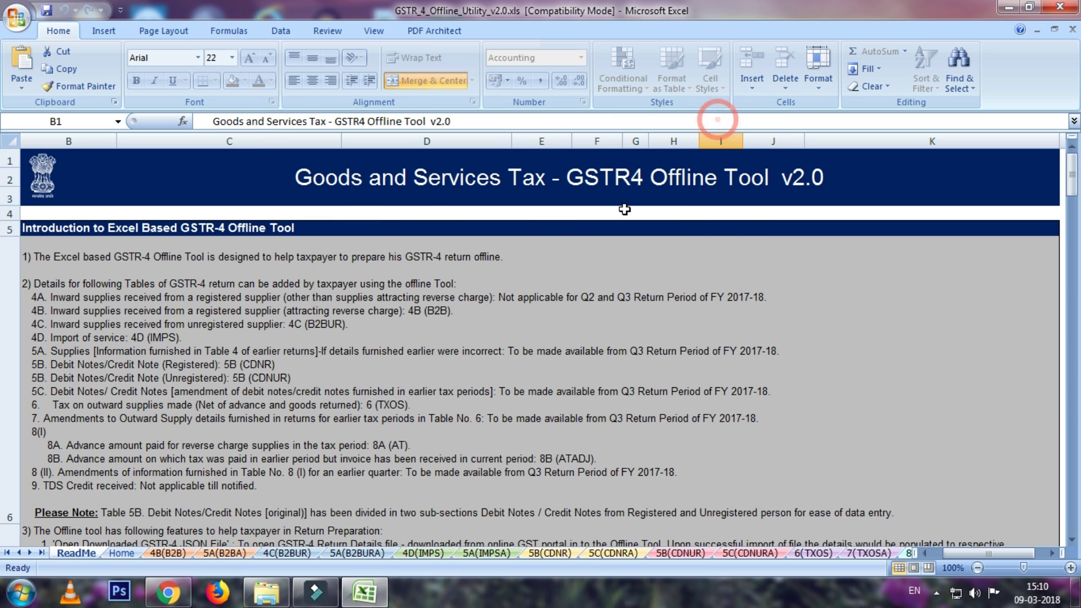